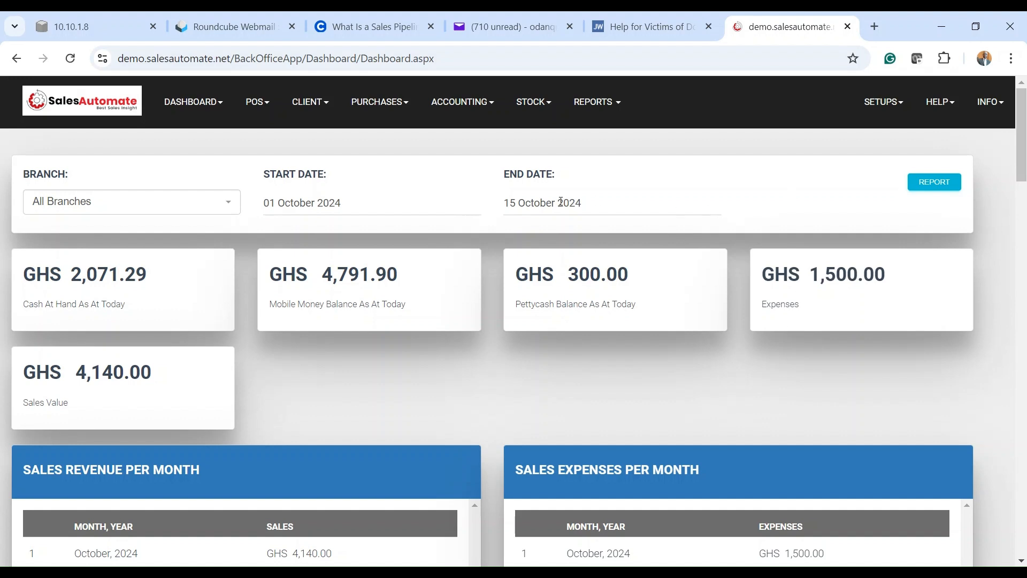
Step: Go to the Journal - Entries And Update page under Accounting
{"action": "left_click", "coordinate": [467, 107]}
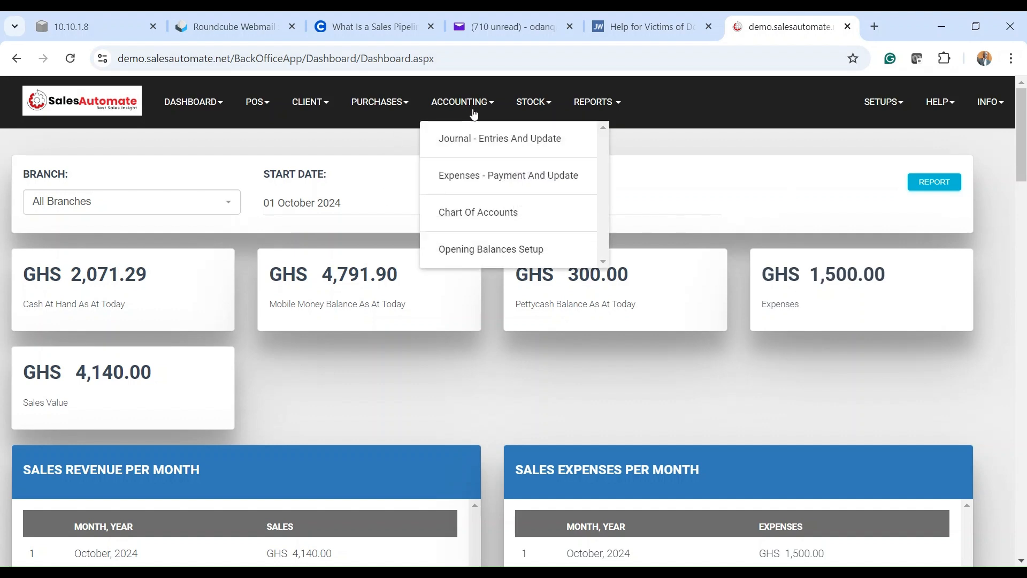
{"action": "left_click", "coordinate": [497, 151]}
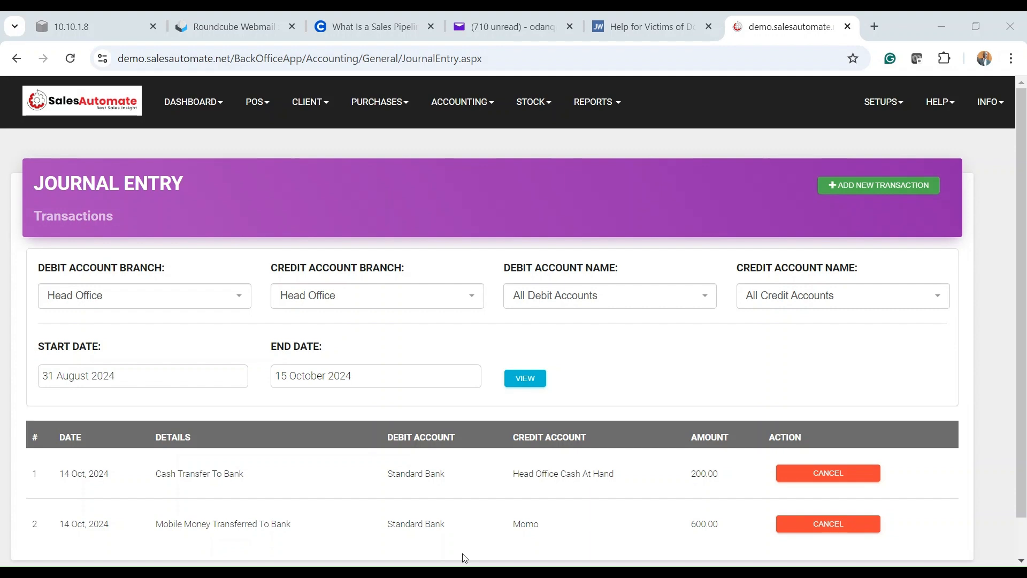
Step: Choose ADD NEW TRANSACTION on the Journal Entry list
{"action": "left_click", "coordinate": [869, 193]}
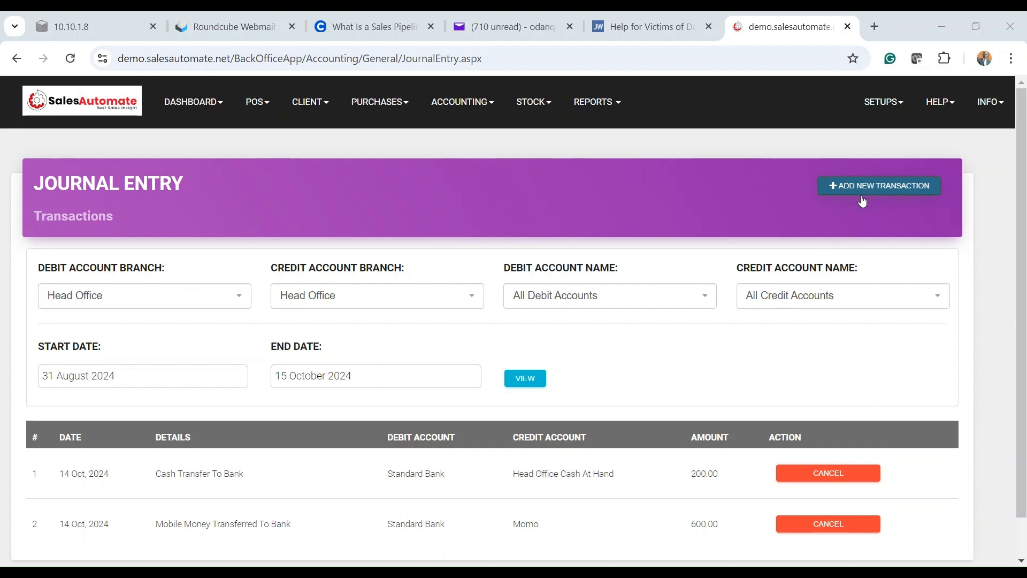
Step: Open a blank journal transaction form and set its entry date to 15 October 2024
{"action": "left_click", "coordinate": [871, 190]}
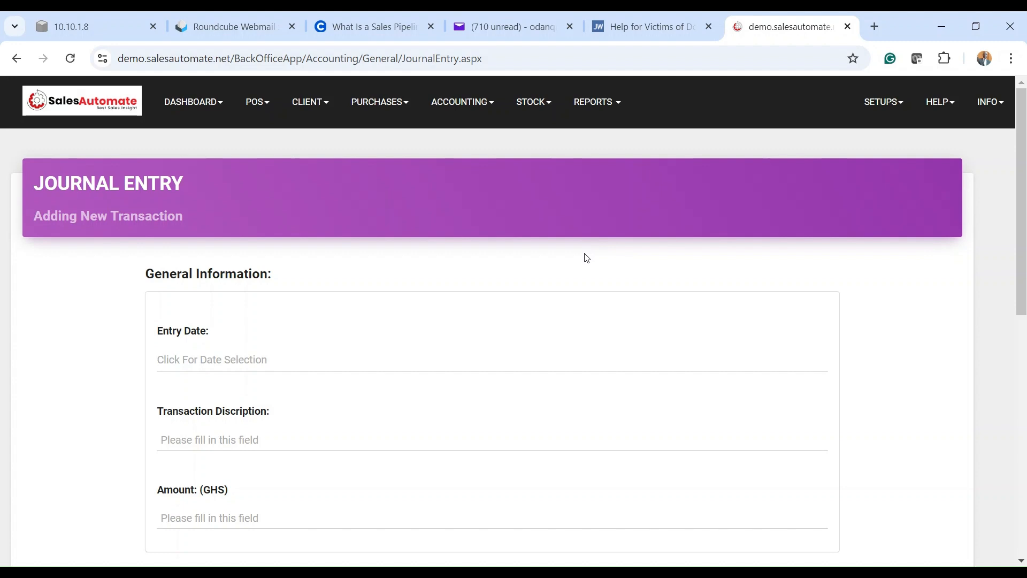
{"action": "scroll", "coordinate": [578, 264], "scroll_direction": "down", "scroll_amount": 1}
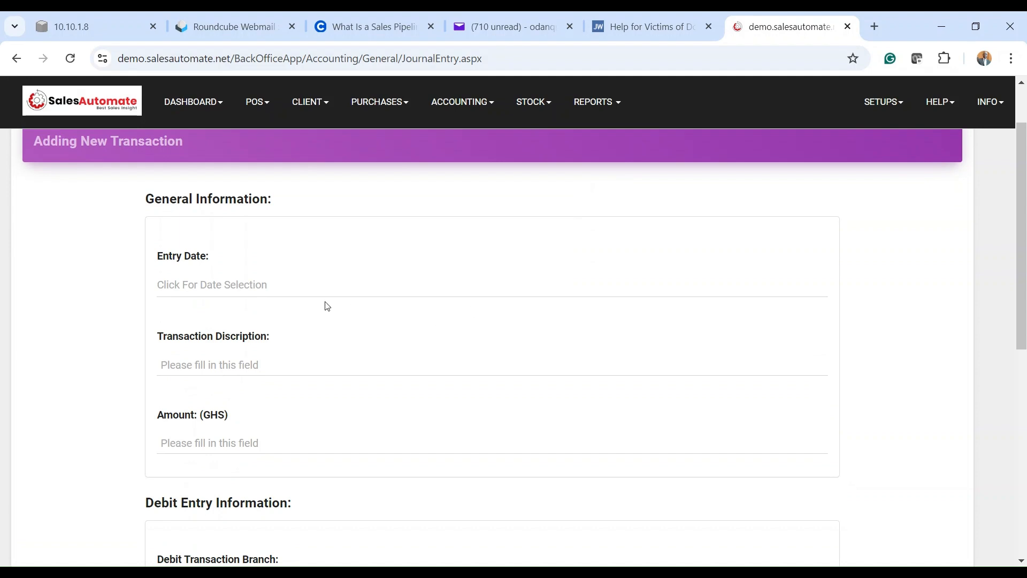
{"action": "left_click", "coordinate": [244, 287]}
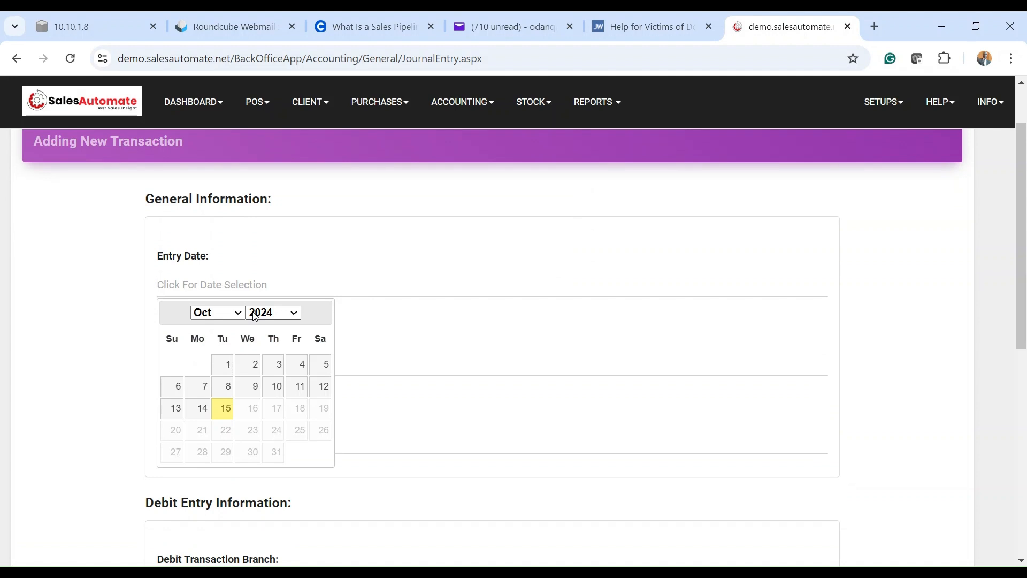
{"action": "left_click", "coordinate": [223, 408]}
{"action": "scroll", "coordinate": [389, 312], "scroll_direction": "down", "scroll_amount": 1}
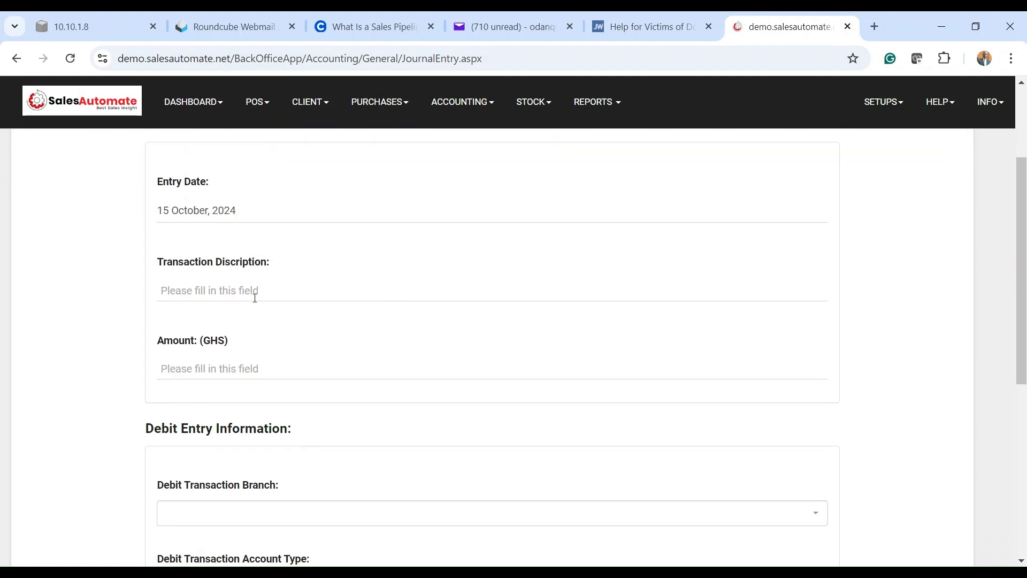
Step: Enter the description 'Cash at hand transfer to bank' and an amount of 450 GHS
{"action": "left_click", "coordinate": [214, 287]}
{"action": "type", "text": "Cash at hand"}
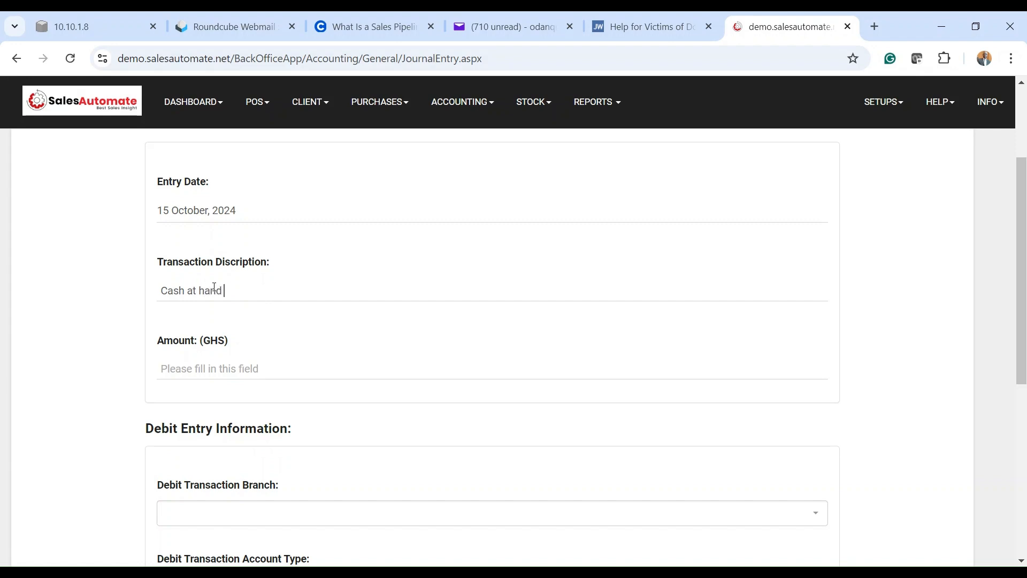
{"action": "type", "text": " transfer to bank"}
{"action": "scroll", "coordinate": [214, 287], "scroll_direction": "down", "scroll_amount": 2}
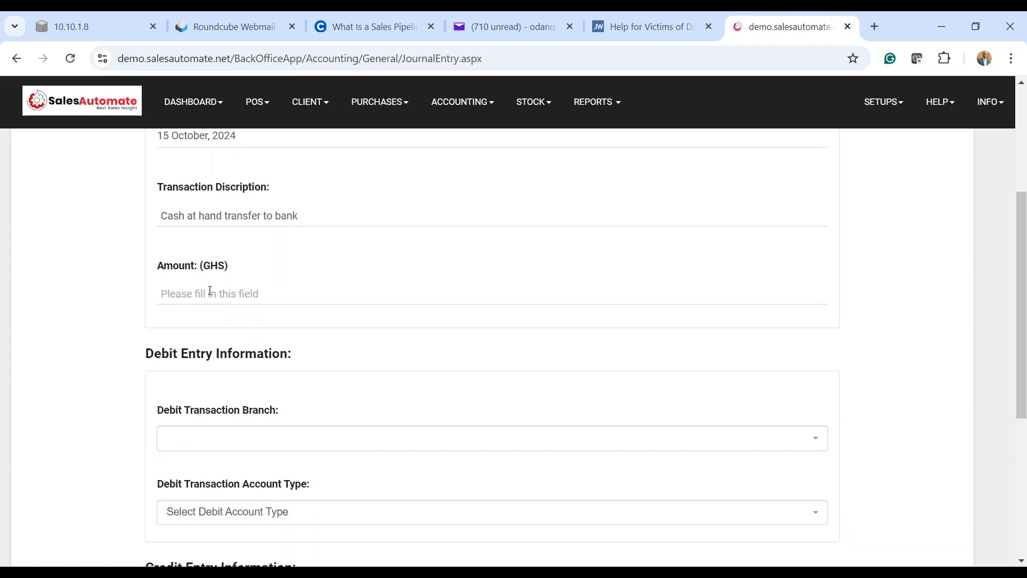
{"action": "left_click", "coordinate": [211, 290]}
{"action": "type", "text": "450"}
{"action": "scroll", "coordinate": [210, 290], "scroll_direction": "down", "scroll_amount": 1}
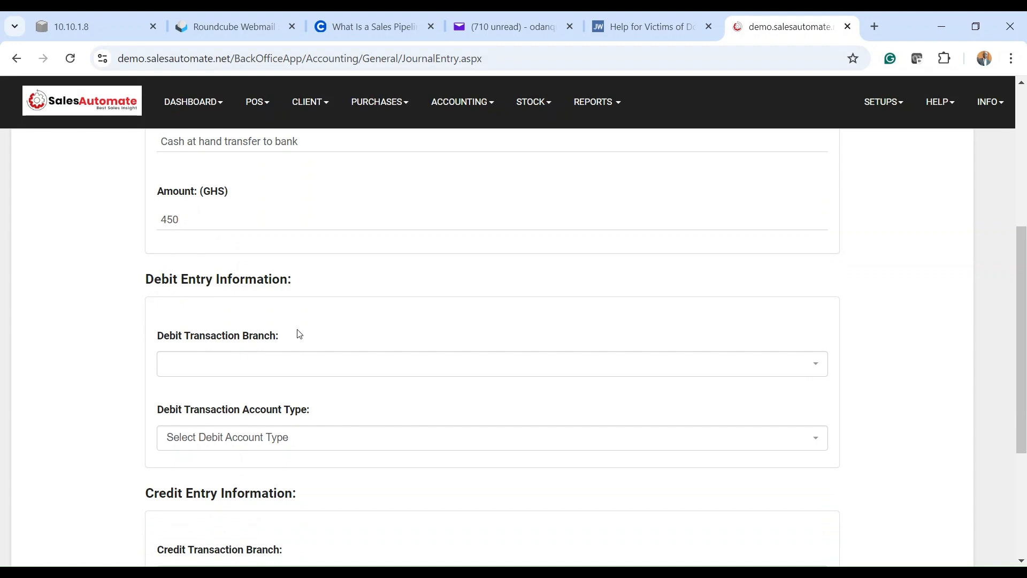
{"action": "scroll", "coordinate": [285, 291], "scroll_direction": "down", "scroll_amount": 1}
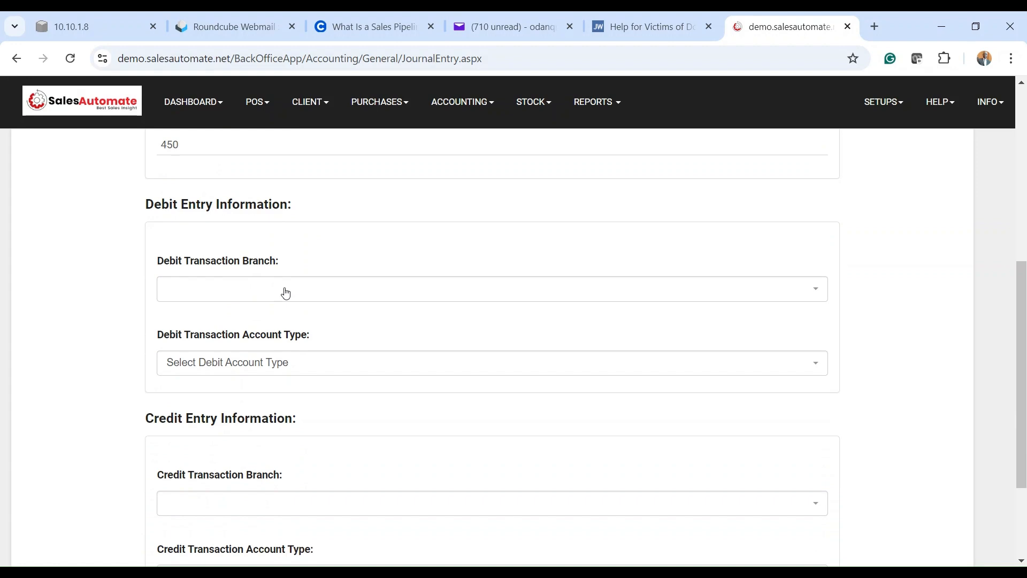
Step: Set the debit entry to Head Office branch, Bank account type, Standard Bank account
{"action": "left_click", "coordinate": [286, 293]}
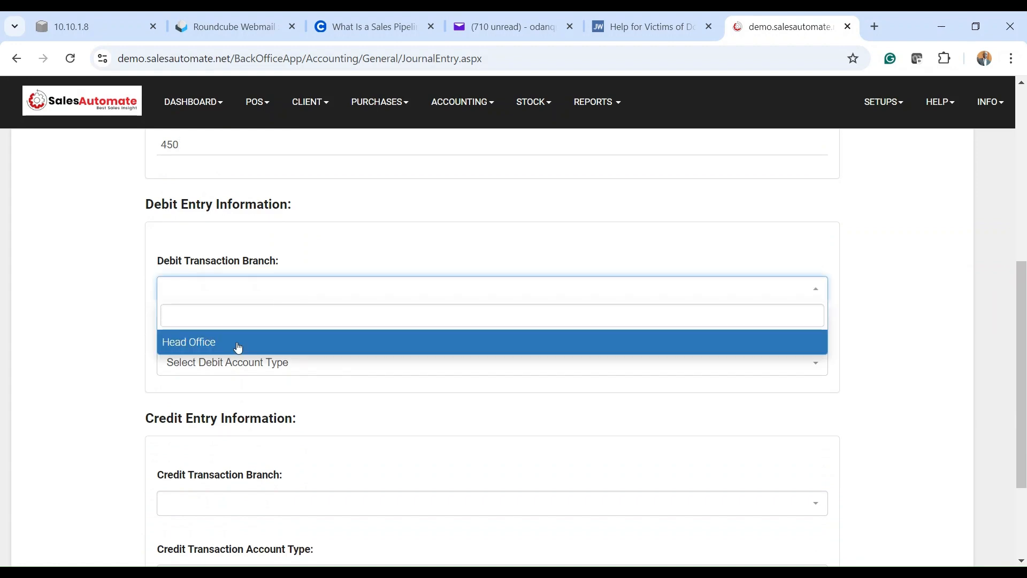
{"action": "left_click", "coordinate": [202, 347]}
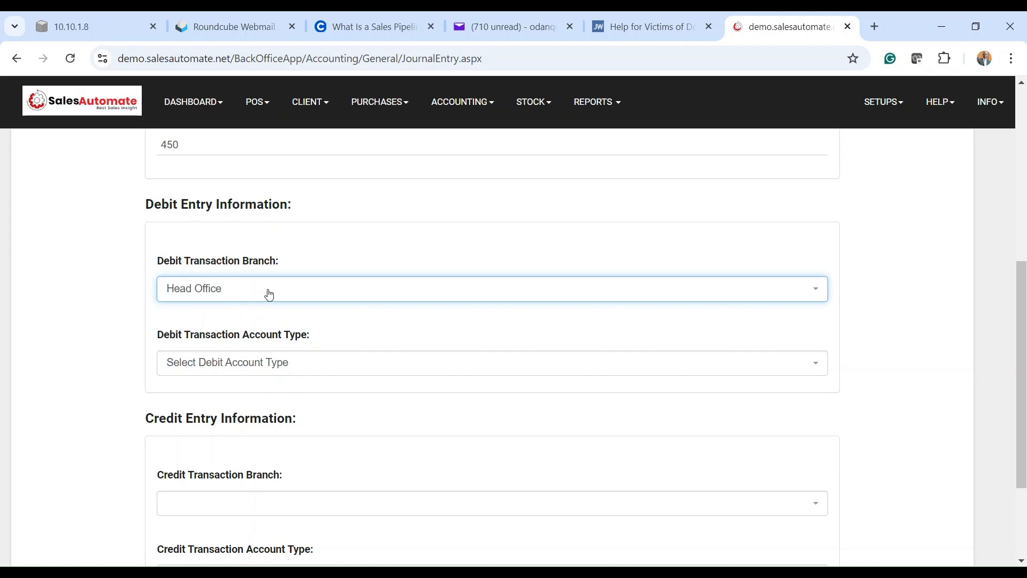
{"action": "scroll", "coordinate": [275, 291], "scroll_direction": "down", "scroll_amount": 1}
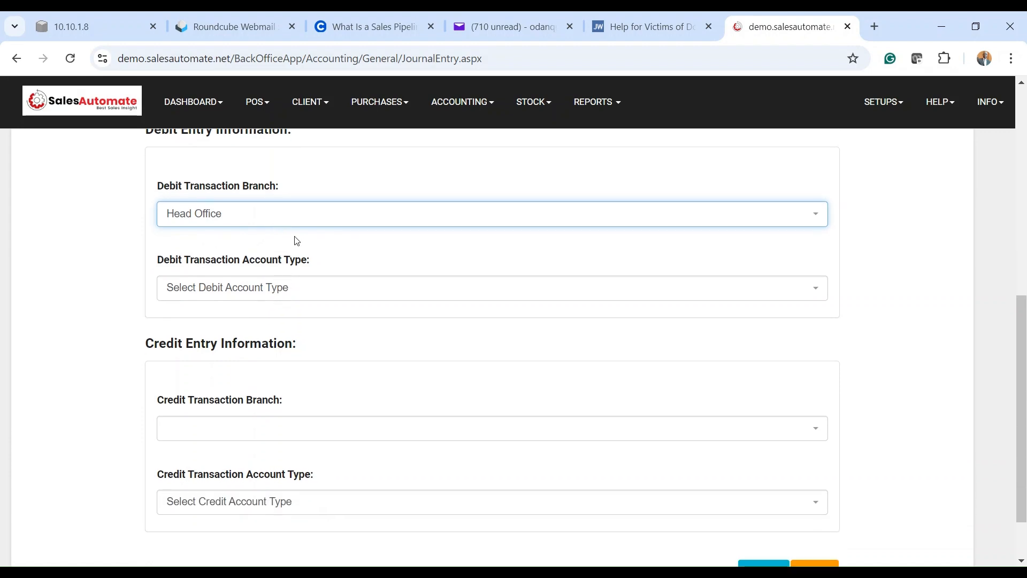
{"action": "left_click", "coordinate": [225, 293]}
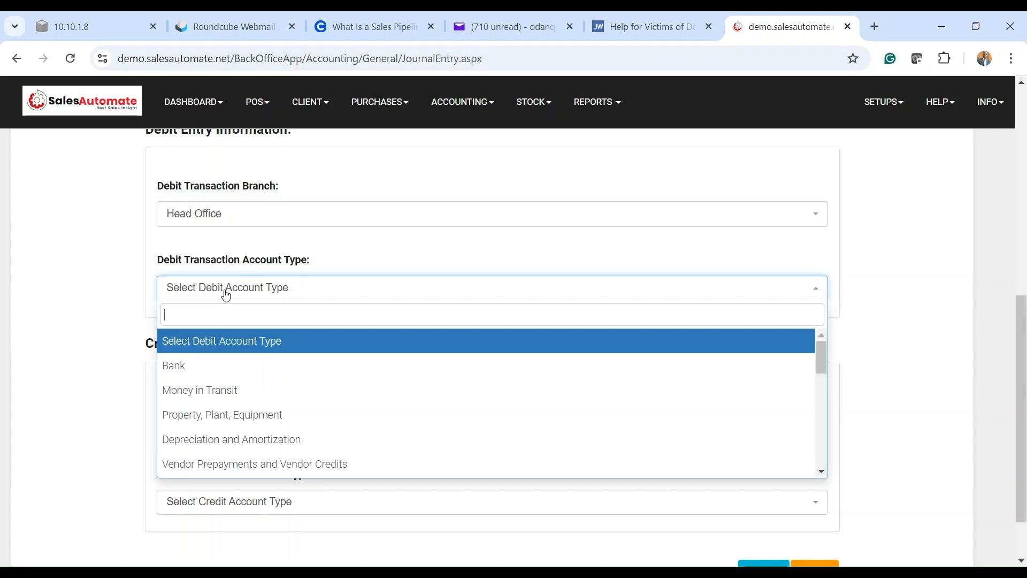
{"action": "left_click", "coordinate": [196, 367]}
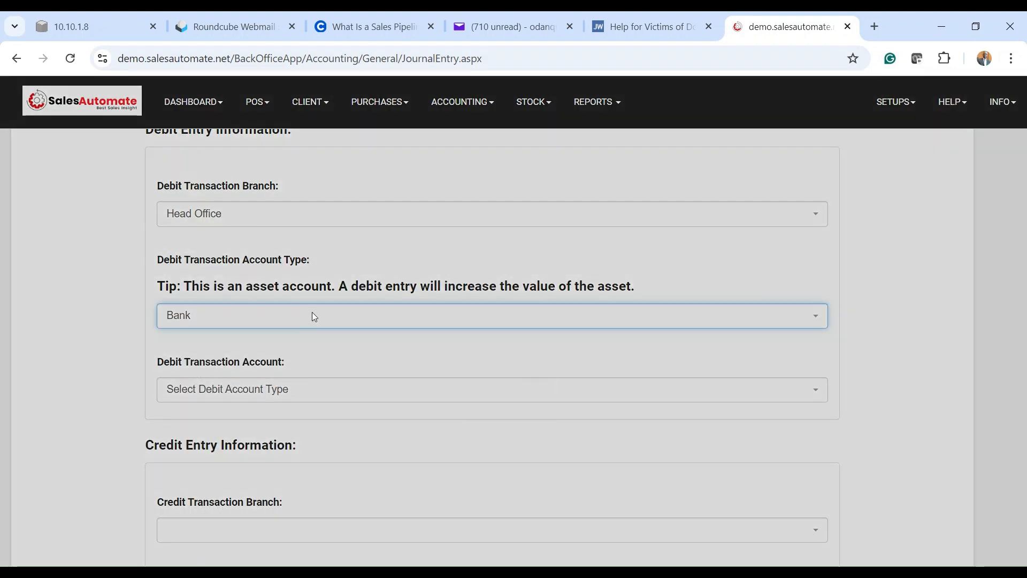
{"action": "scroll", "coordinate": [313, 316], "scroll_direction": "down", "scroll_amount": 1}
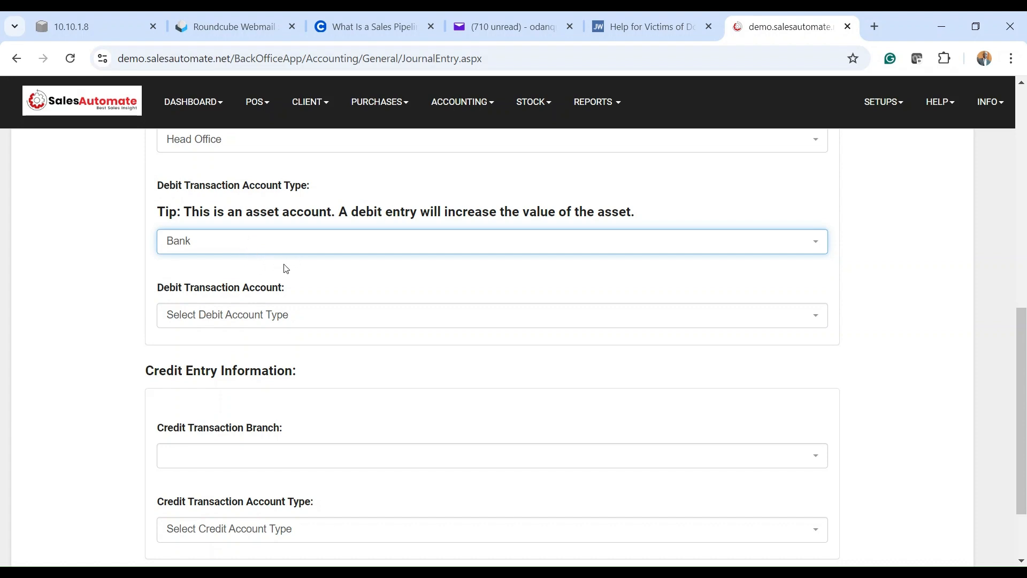
{"action": "left_click", "coordinate": [209, 318]}
{"action": "left_click", "coordinate": [185, 393]}
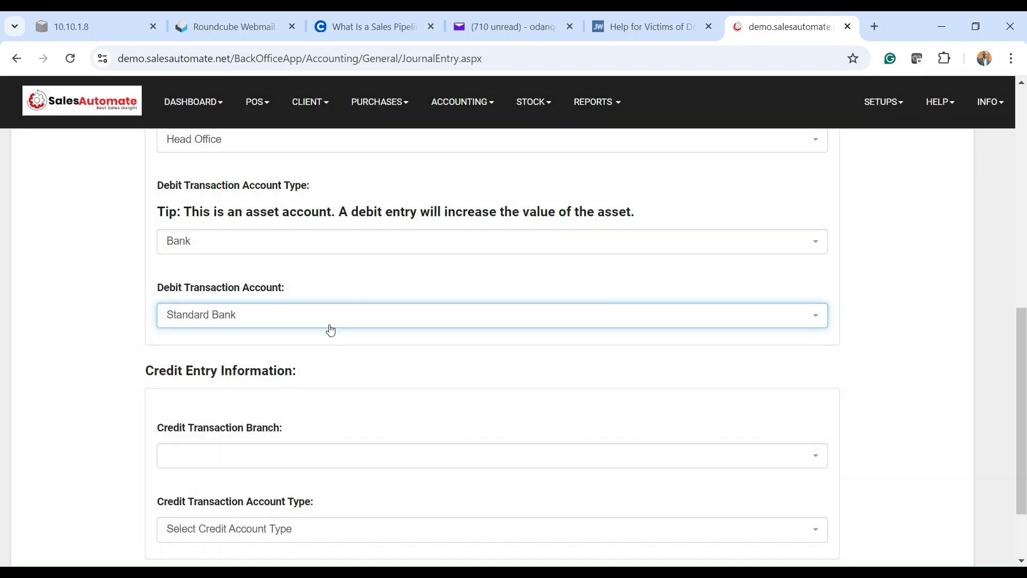
{"action": "scroll", "coordinate": [330, 330], "scroll_direction": "down", "scroll_amount": 3}
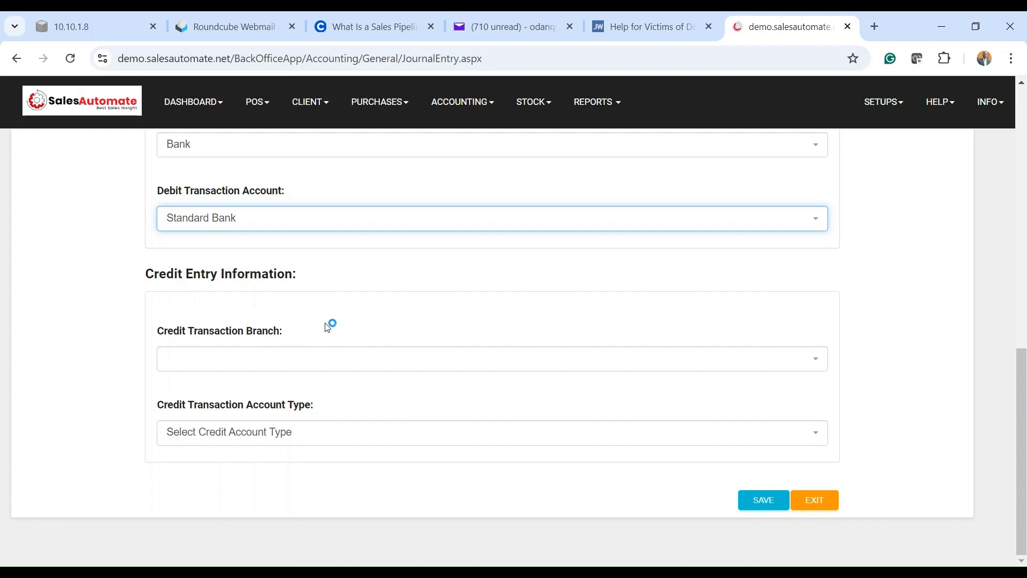
Step: Set the credit entry to Head Office branch, Cash account type, Head Office Cash At Hand
{"action": "left_click", "coordinate": [229, 359]}
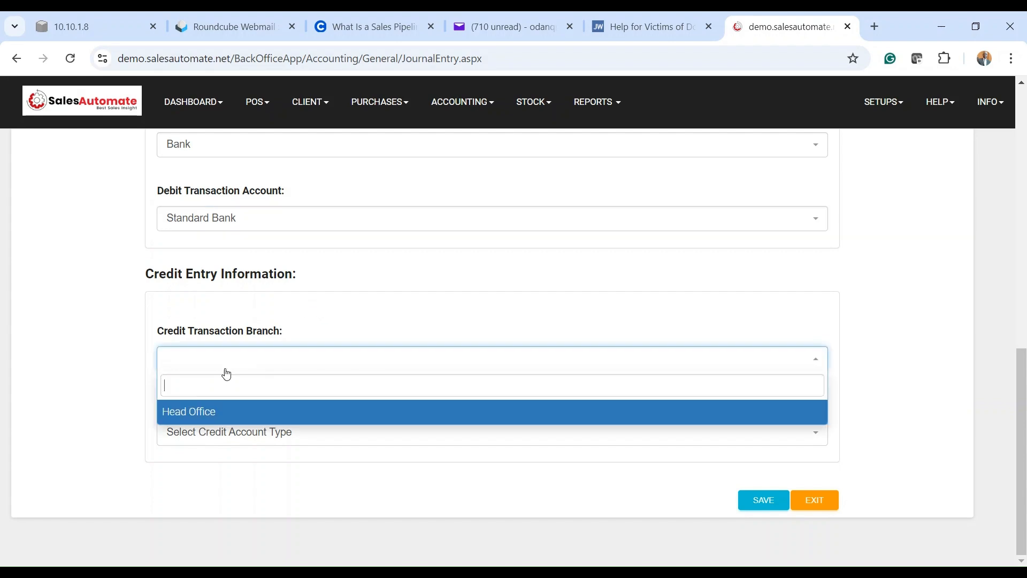
{"action": "left_click", "coordinate": [197, 415]}
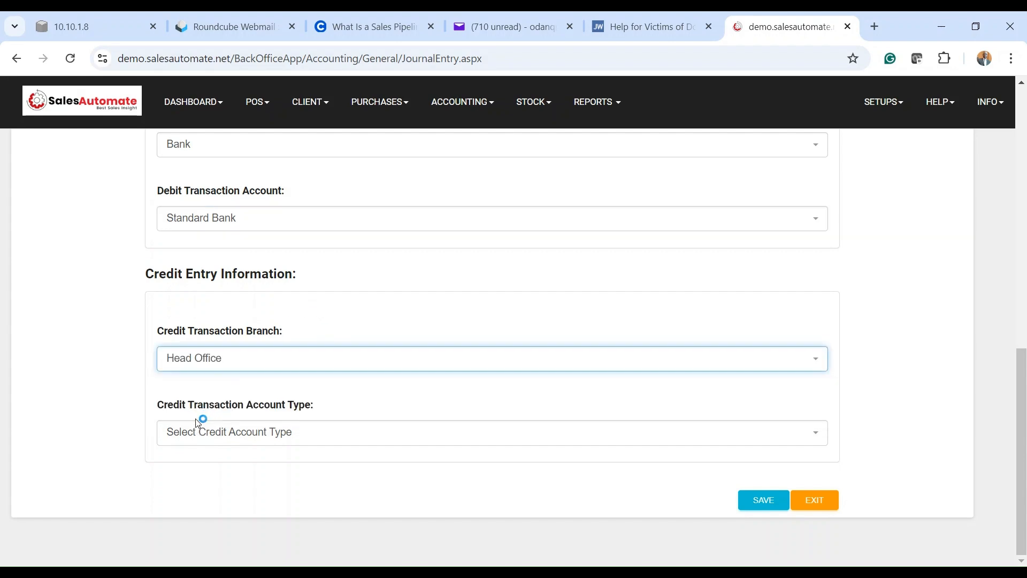
{"action": "left_click", "coordinate": [199, 437]}
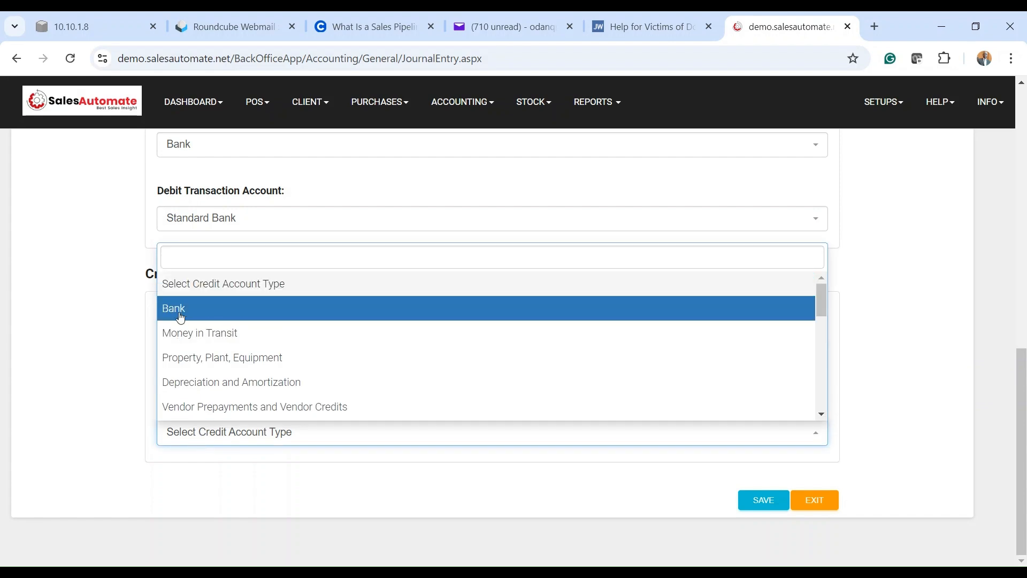
{"action": "scroll", "coordinate": [211, 347], "scroll_direction": "down", "scroll_amount": 5}
{"action": "scroll", "coordinate": [212, 350], "scroll_direction": "down", "scroll_amount": 5}
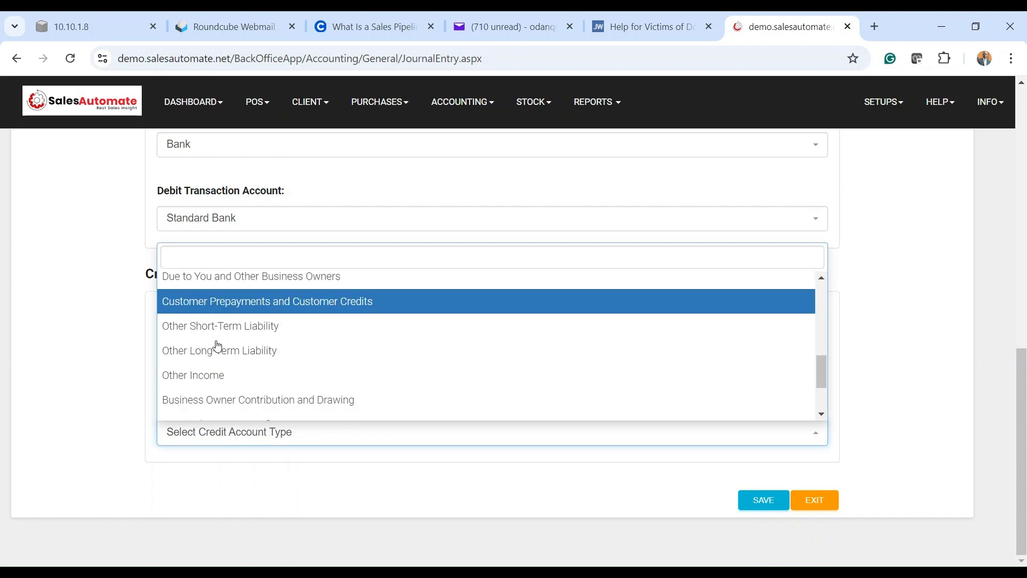
{"action": "left_click", "coordinate": [208, 358]}
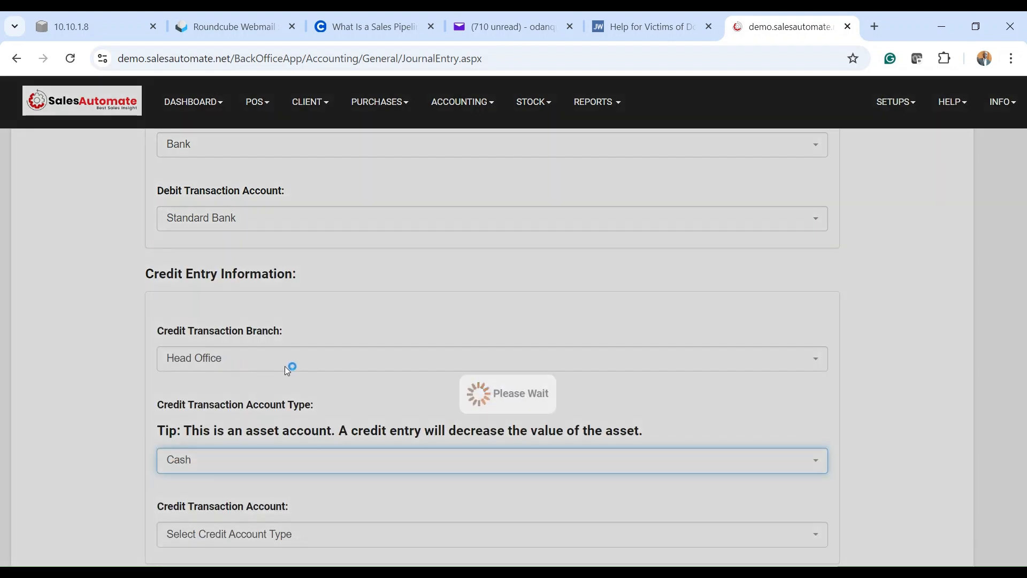
{"action": "scroll", "coordinate": [463, 371], "scroll_direction": "down", "scroll_amount": 2}
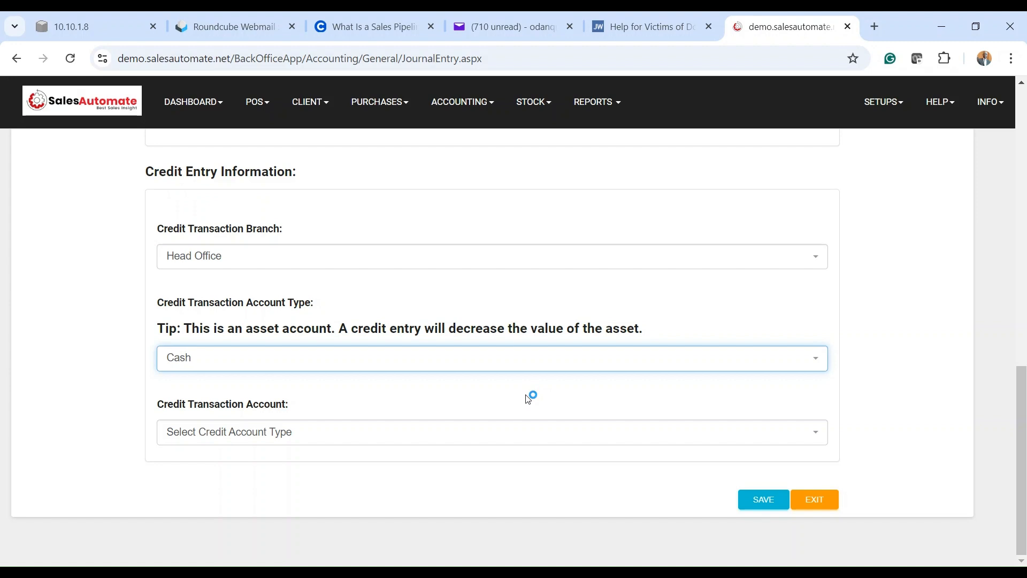
{"action": "left_click", "coordinate": [247, 431]}
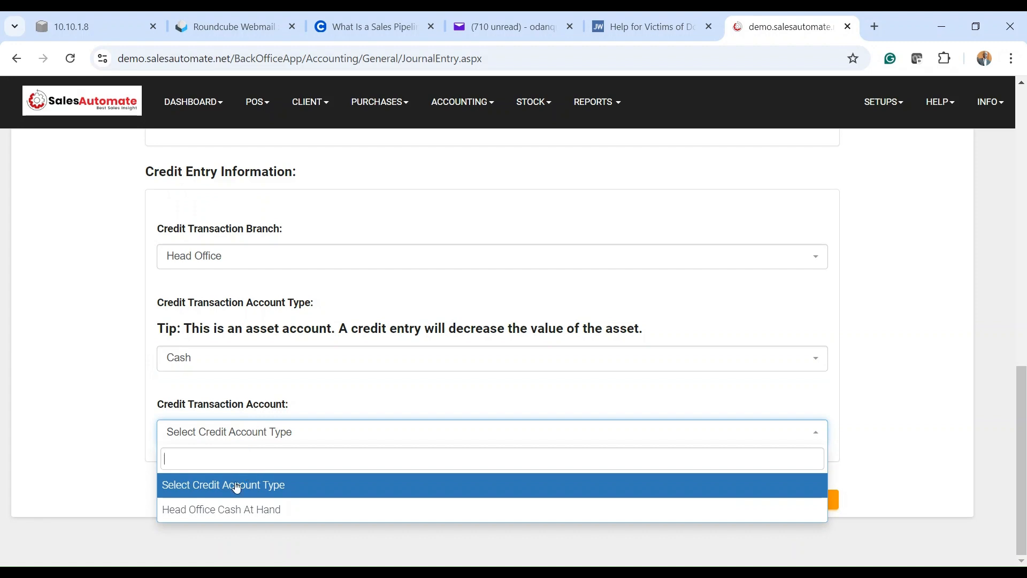
{"action": "left_click", "coordinate": [243, 510]}
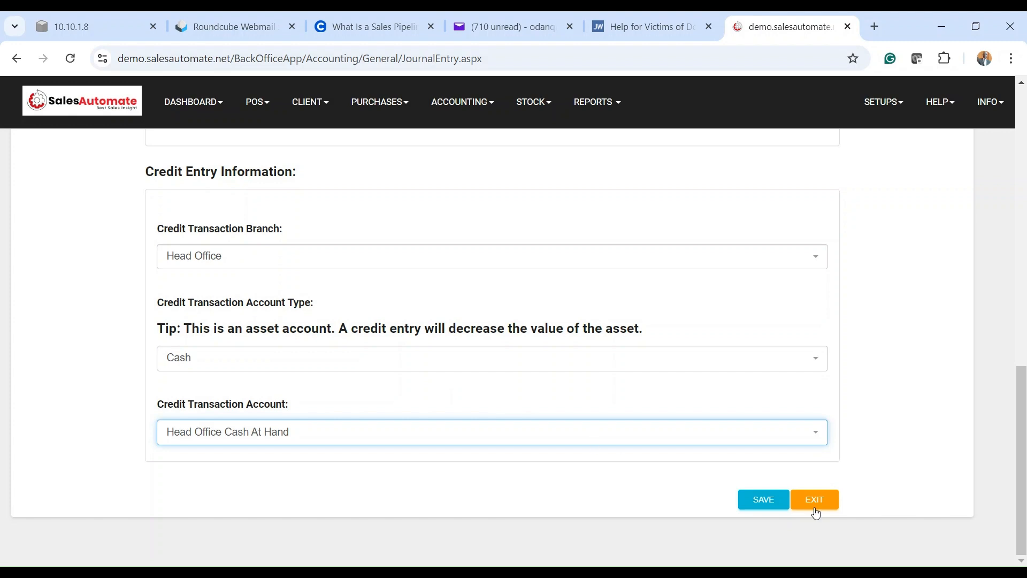
Step: Save the journal transaction and check the new 15 Oct 2024 450.00 row in the list
{"action": "left_click", "coordinate": [765, 501]}
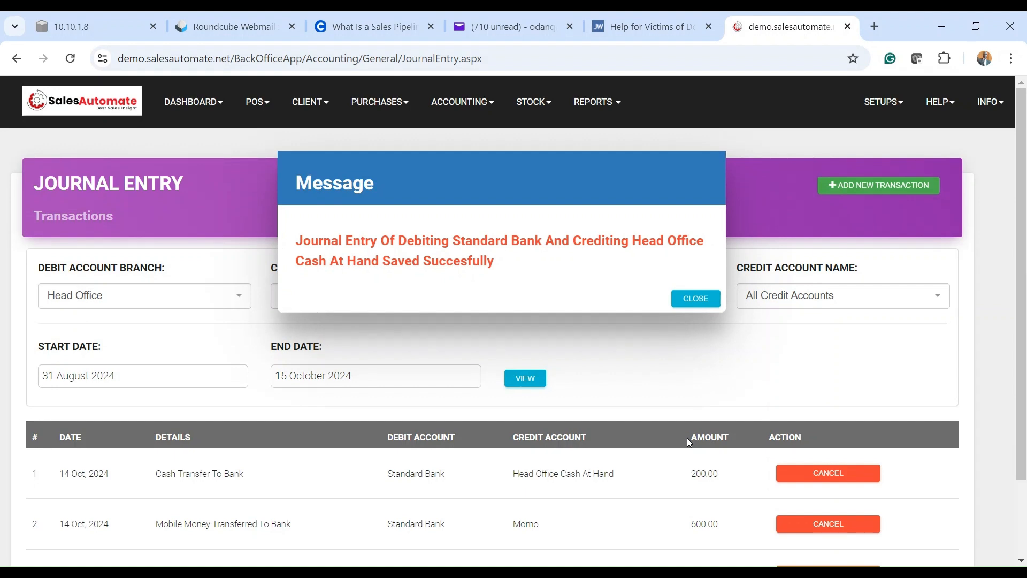
{"action": "left_click", "coordinate": [695, 299]}
{"action": "scroll", "coordinate": [312, 393], "scroll_direction": "down", "scroll_amount": 2}
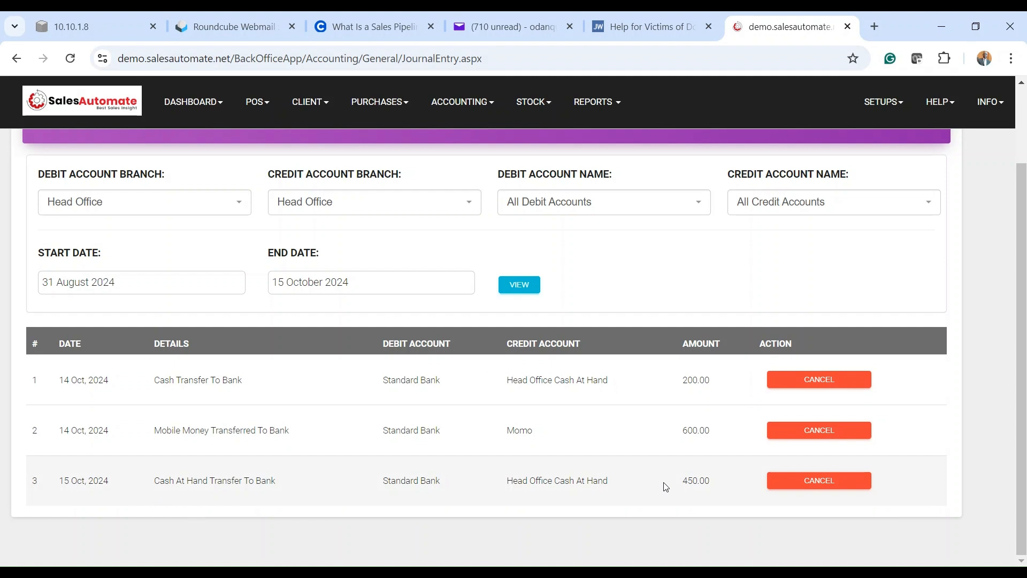
Step: Open the Cash Account Details report showing the transfer as -450.00 with balance 1,621.29
{"action": "left_click", "coordinate": [594, 105]}
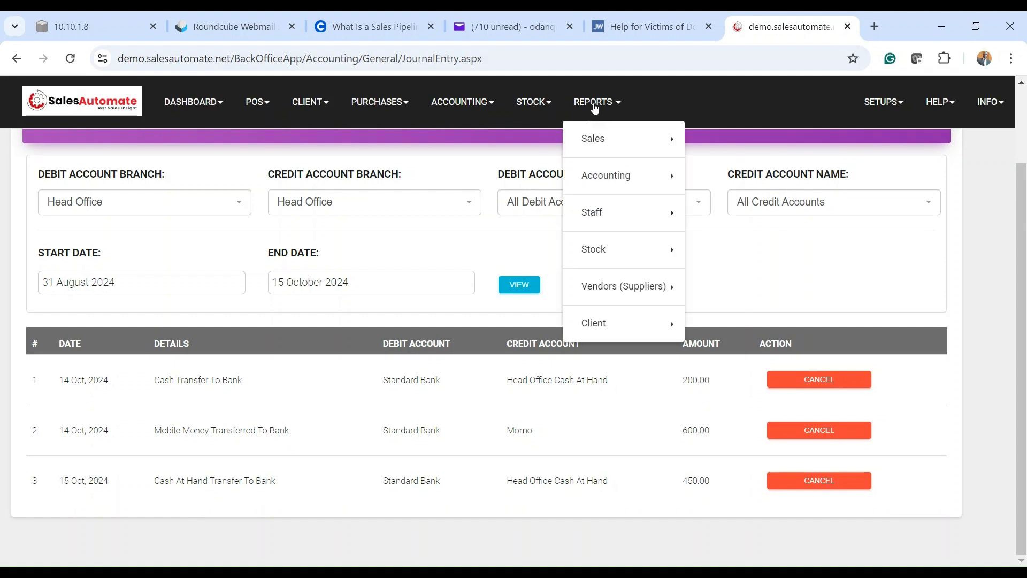
{"action": "left_click", "coordinate": [635, 178]}
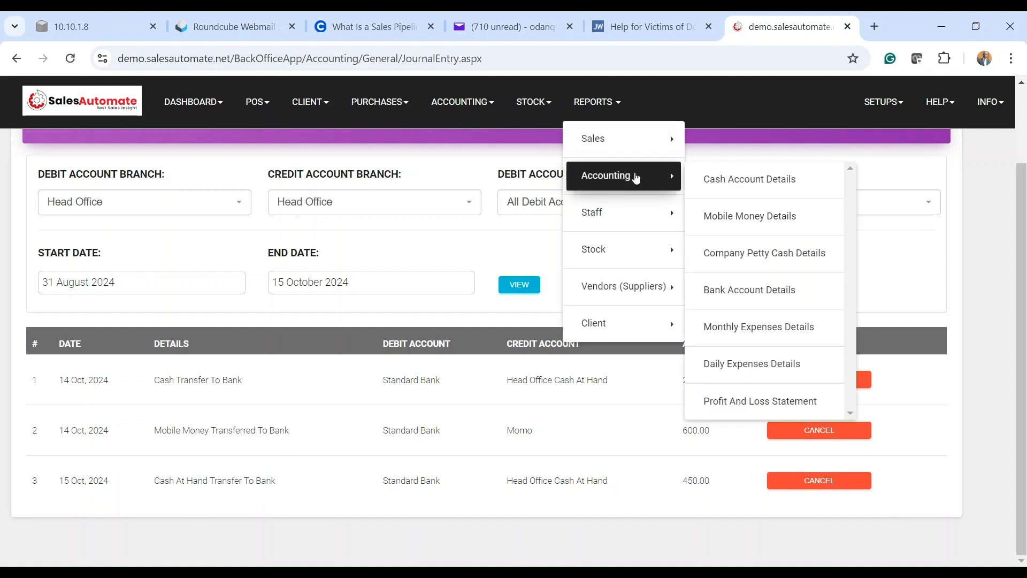
{"action": "left_click", "coordinate": [774, 187]}
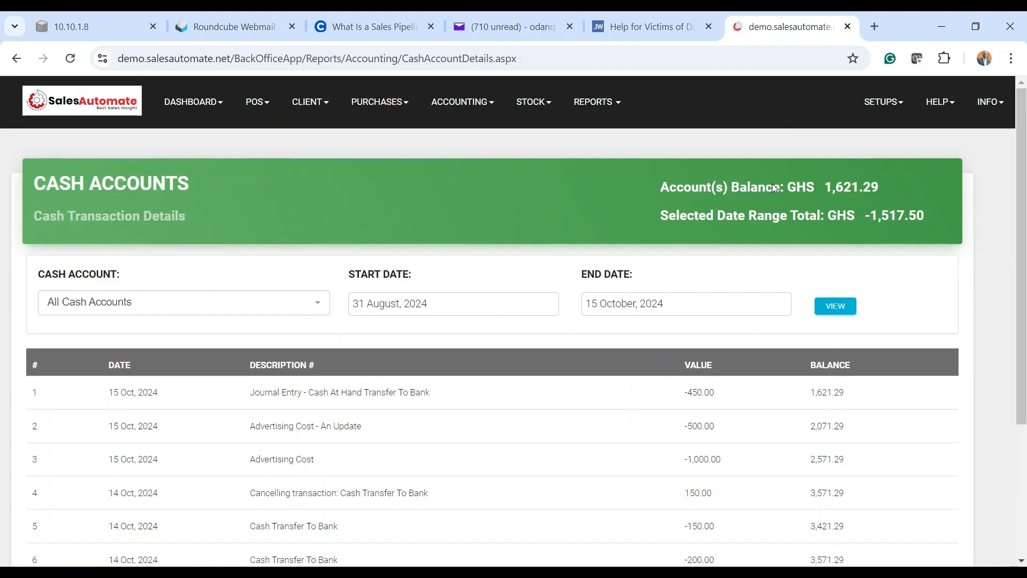
{"action": "scroll", "coordinate": [772, 184], "scroll_direction": "down", "scroll_amount": 1}
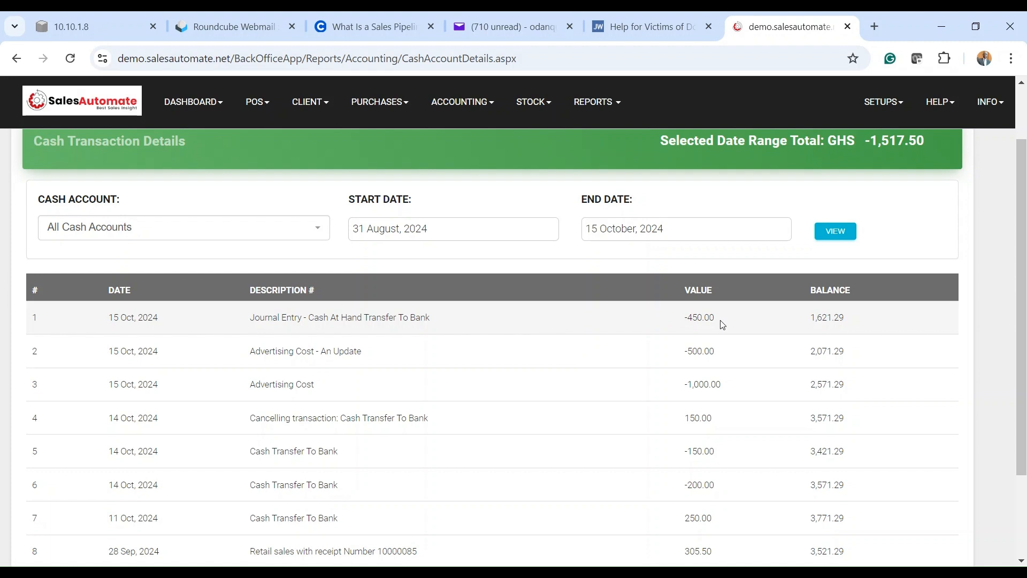
{"action": "left_click", "coordinate": [592, 102]}
Step: Open the Bank Account Details report showing the 450.00 transfer and a 56,450.00 balance
{"action": "left_click", "coordinate": [625, 174]}
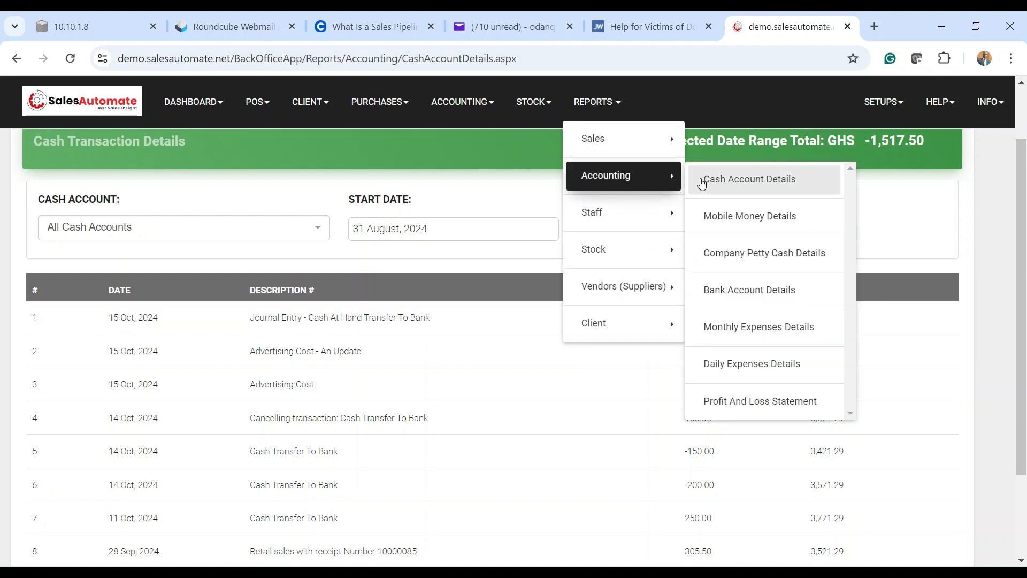
{"action": "left_click", "coordinate": [768, 293]}
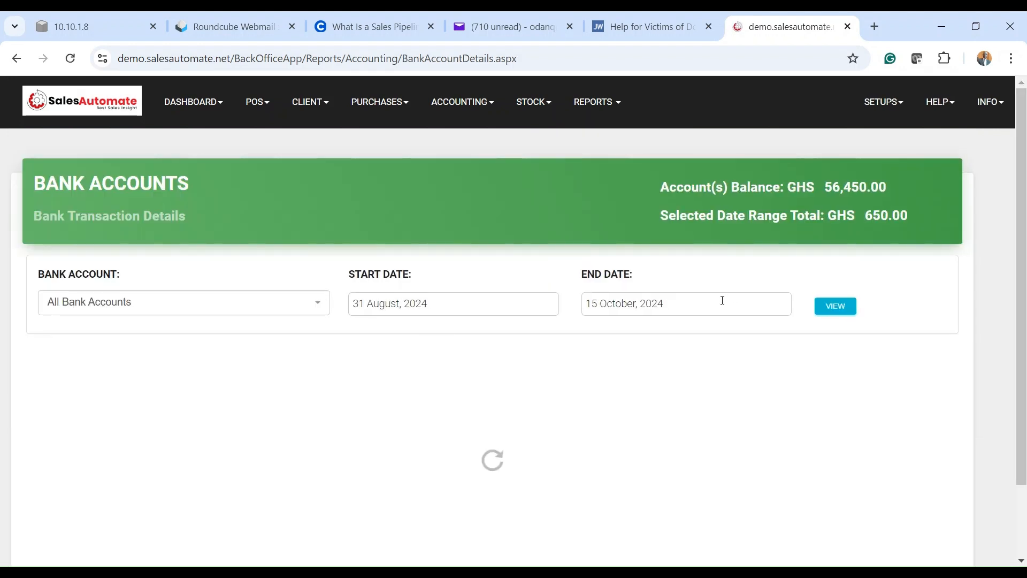
{"action": "scroll", "coordinate": [658, 353], "scroll_direction": "down", "scroll_amount": 2}
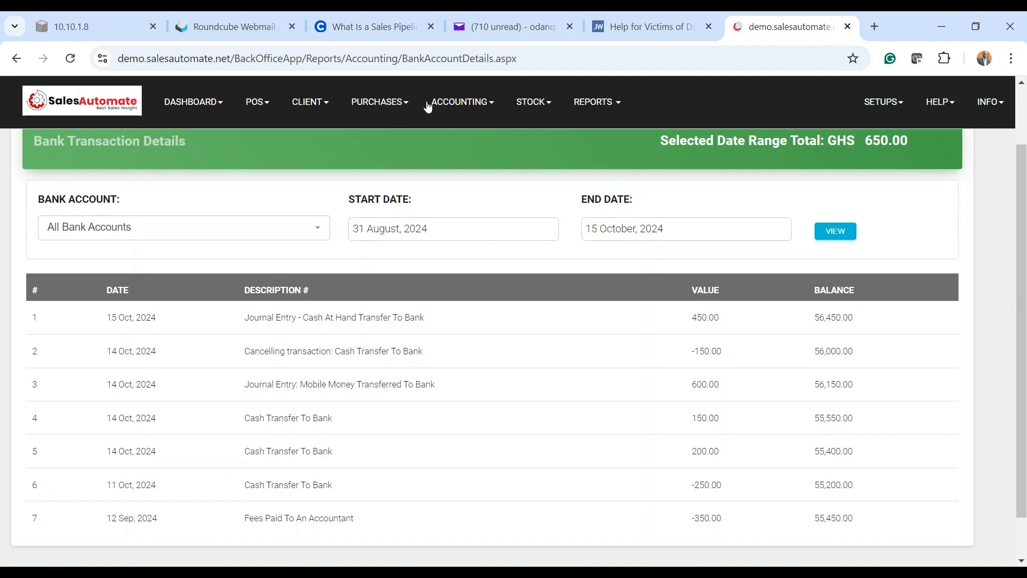
{"action": "left_click", "coordinate": [448, 105]}
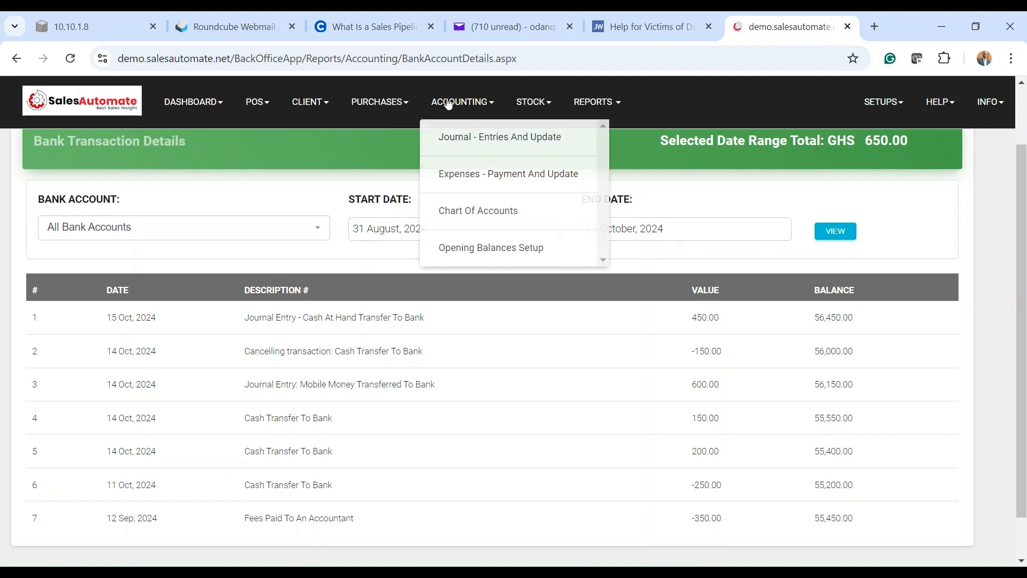
Step: Cancel the 15 Oct 2024 450.00 Cash At Hand Transfer To Bank journal entry
{"action": "left_click", "coordinate": [463, 139]}
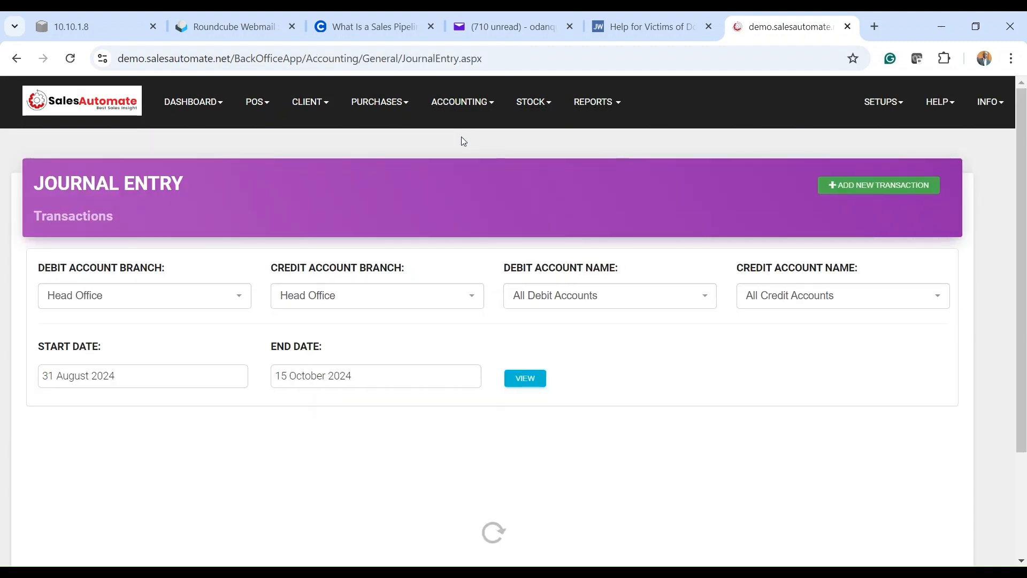
{"action": "scroll", "coordinate": [485, 233], "scroll_direction": "down", "scroll_amount": 3}
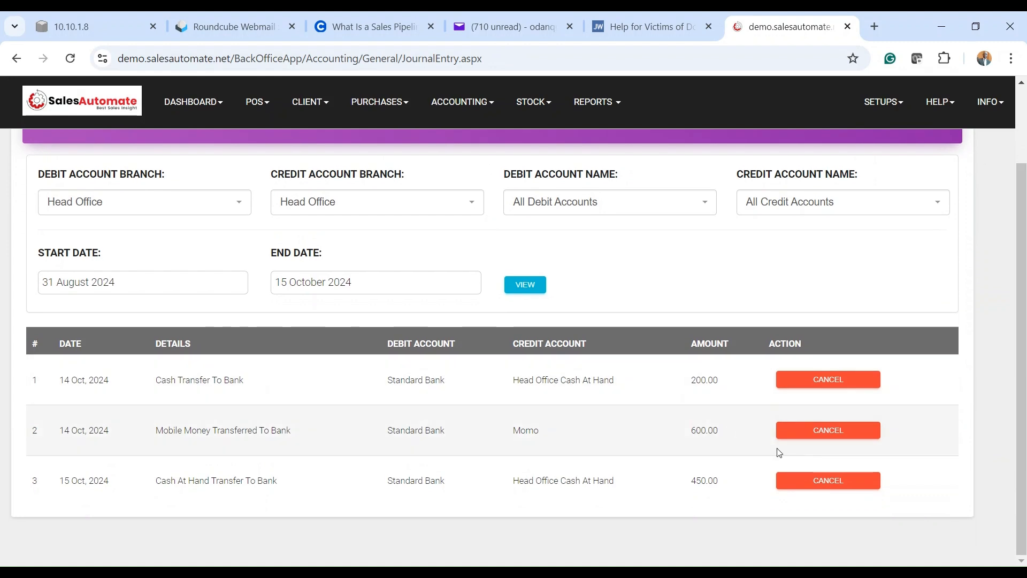
{"action": "left_click", "coordinate": [830, 482]}
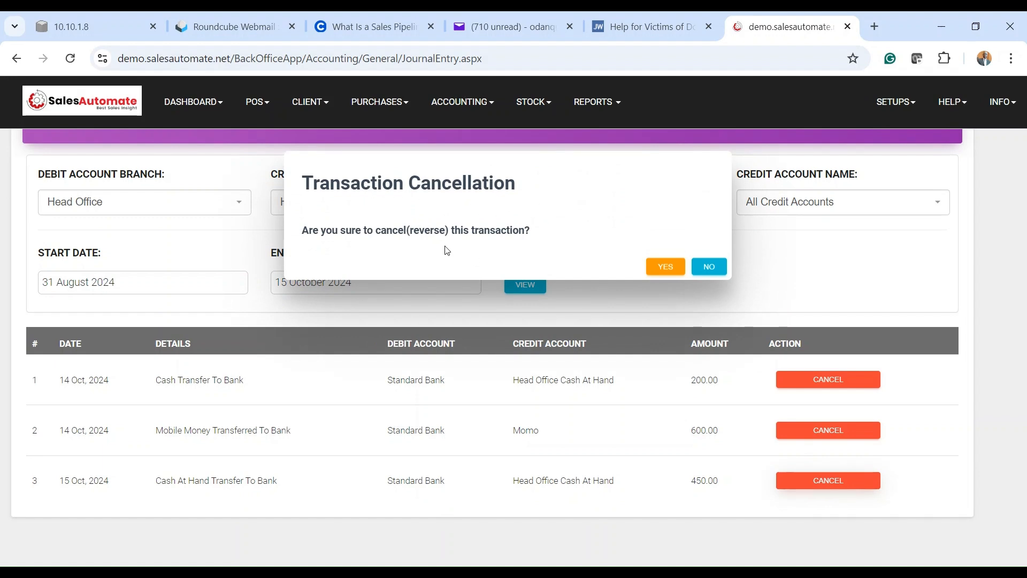
{"action": "left_click", "coordinate": [663, 266]}
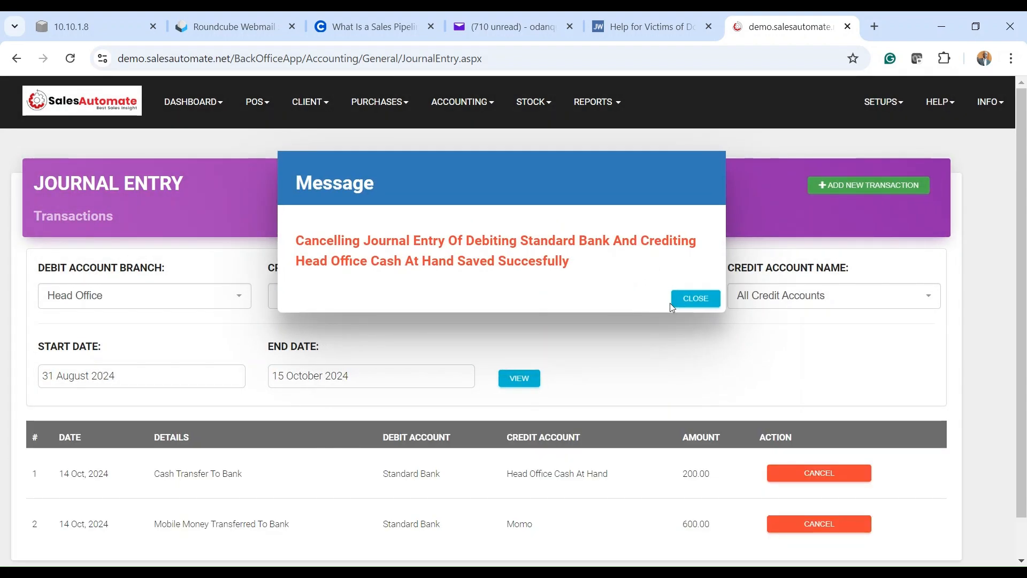
{"action": "left_click", "coordinate": [688, 298]}
{"action": "scroll", "coordinate": [674, 423], "scroll_direction": "down", "scroll_amount": 1}
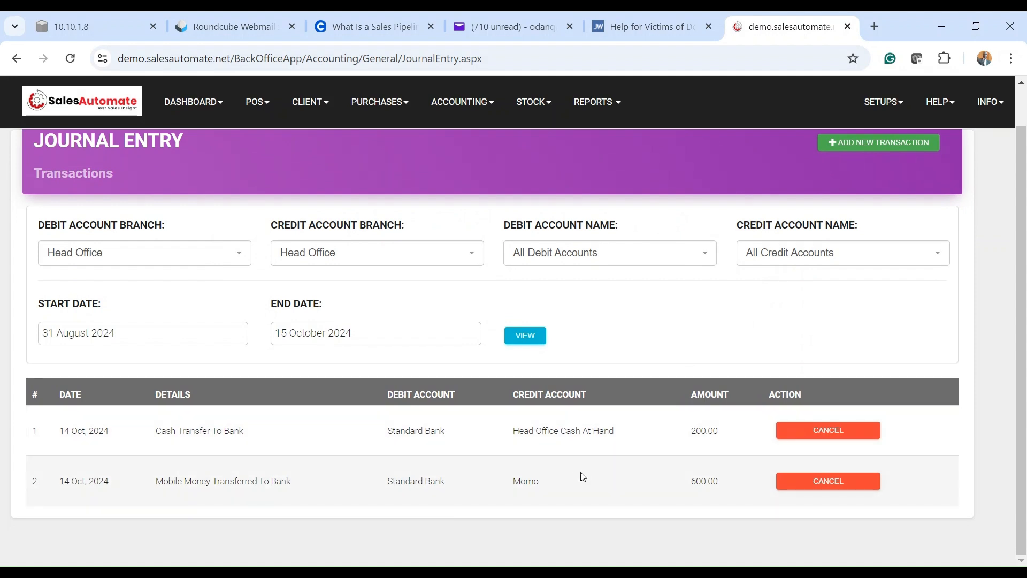
{"action": "left_click", "coordinate": [591, 107]}
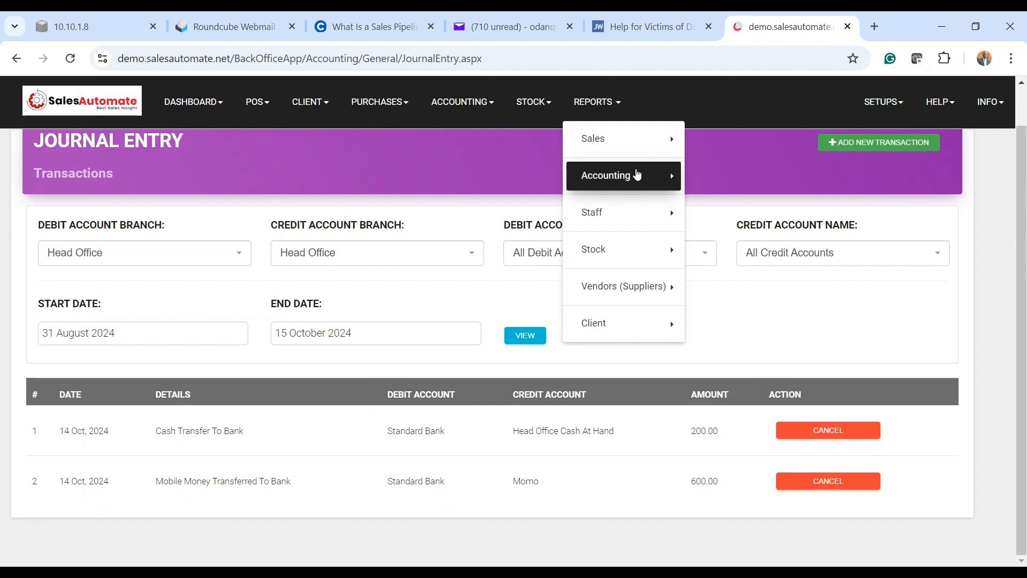
Step: Open Cash Account Details and compare the 2,071.29, 1,621.29 and 2,071.29 balances after the 450.00 cancellation
{"action": "left_click", "coordinate": [637, 175]}
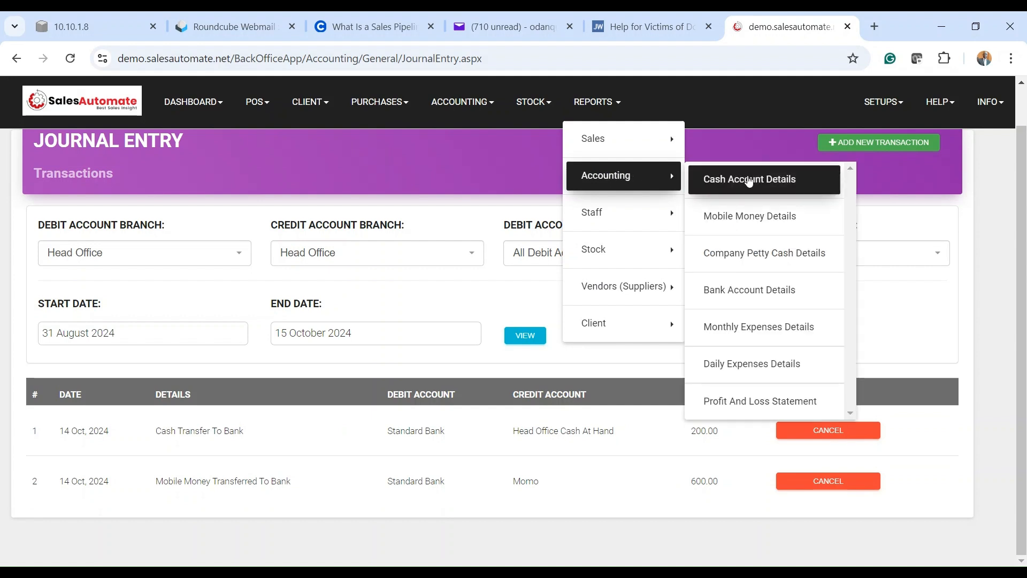
{"action": "left_click", "coordinate": [760, 180]}
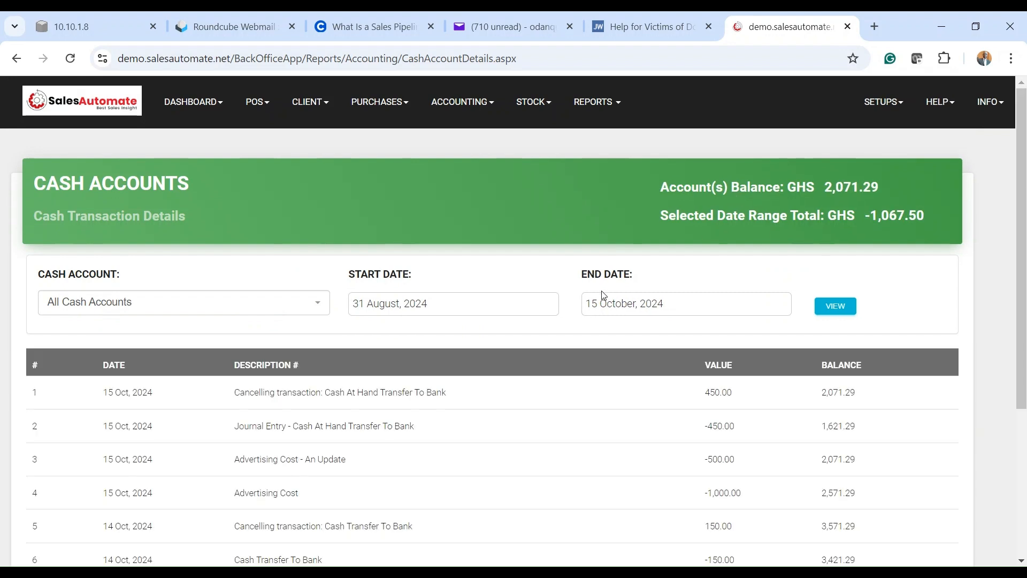
{"action": "scroll", "coordinate": [603, 297], "scroll_direction": "down", "scroll_amount": 1}
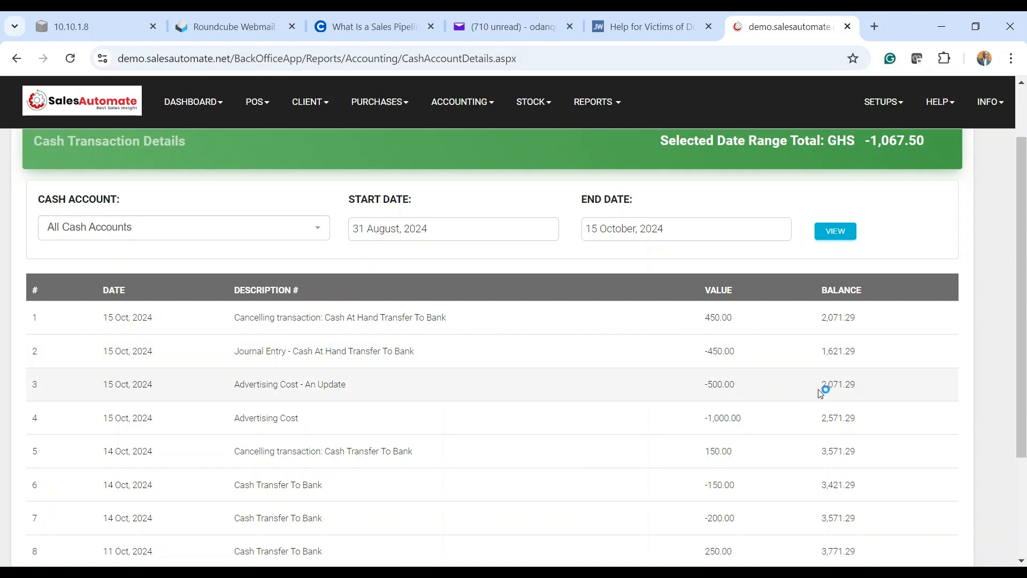
{"action": "left_click_drag", "start_coordinate": [819, 389], "coordinate": [890, 381]}
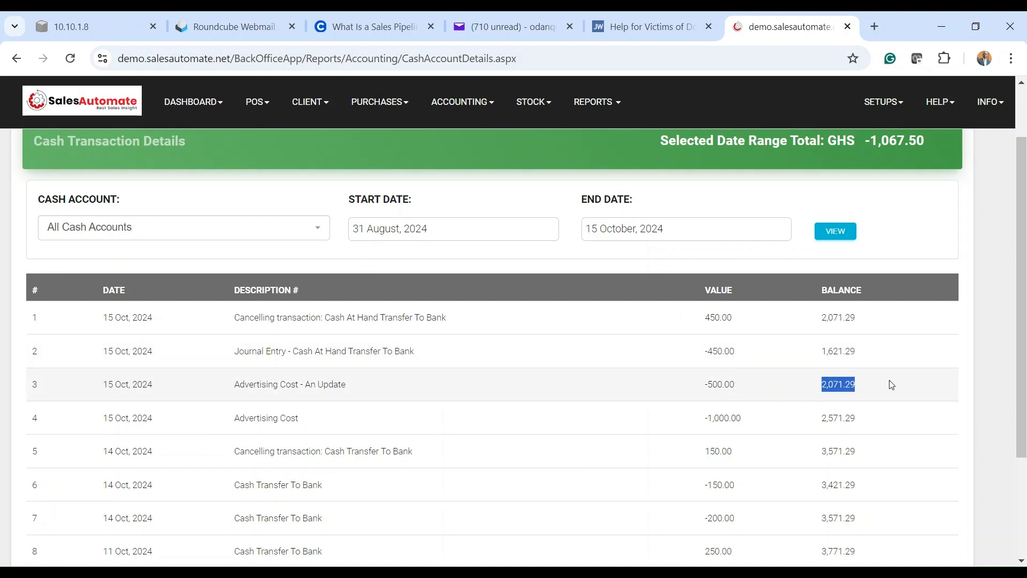
{"action": "left_click_drag", "start_coordinate": [867, 353], "coordinate": [819, 355]}
{"action": "left_click_drag", "start_coordinate": [863, 320], "coordinate": [748, 323]}
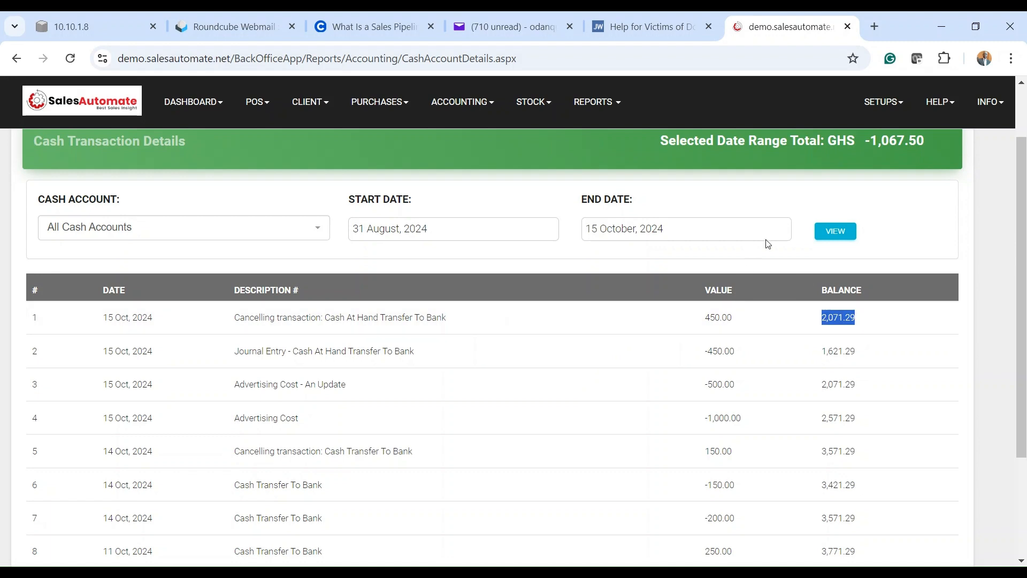
{"action": "left_click", "coordinate": [591, 107]}
Step: Open Bank Account Details and compare the 56,000.00 balances around the -450.00 cancelling entry
{"action": "left_click", "coordinate": [630, 185]}
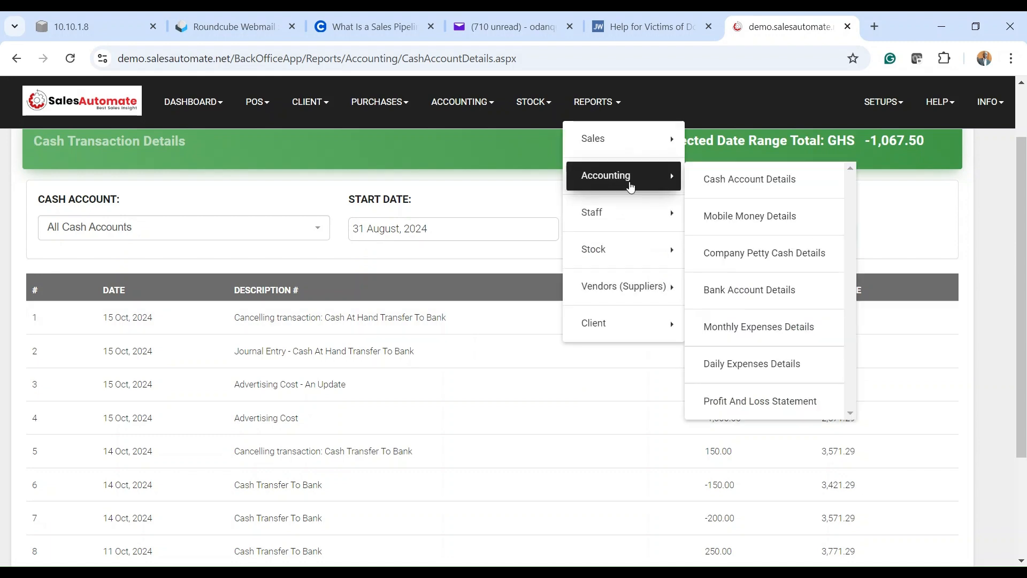
{"action": "left_click", "coordinate": [769, 297]}
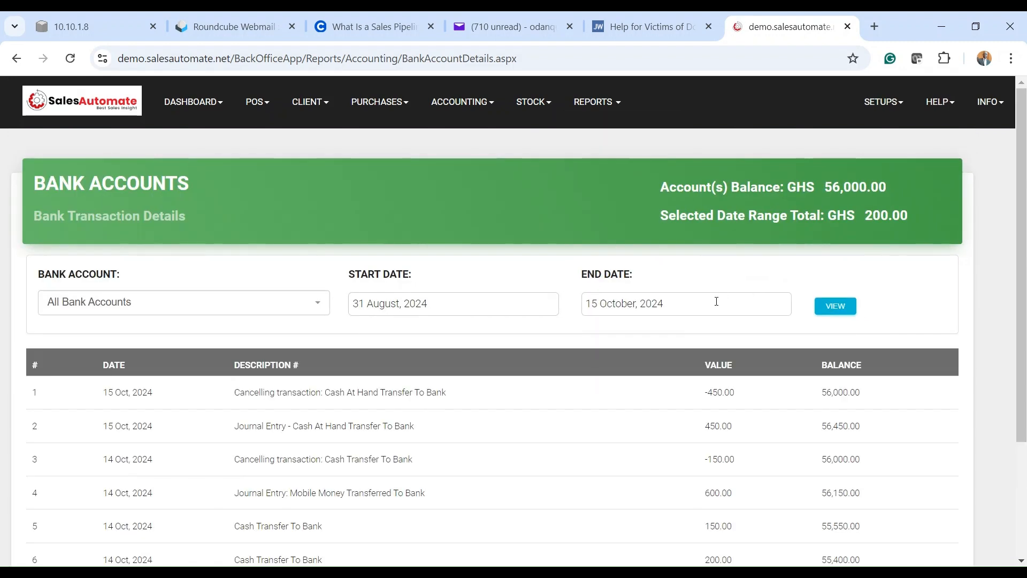
{"action": "scroll", "coordinate": [717, 298], "scroll_direction": "down", "scroll_amount": 3}
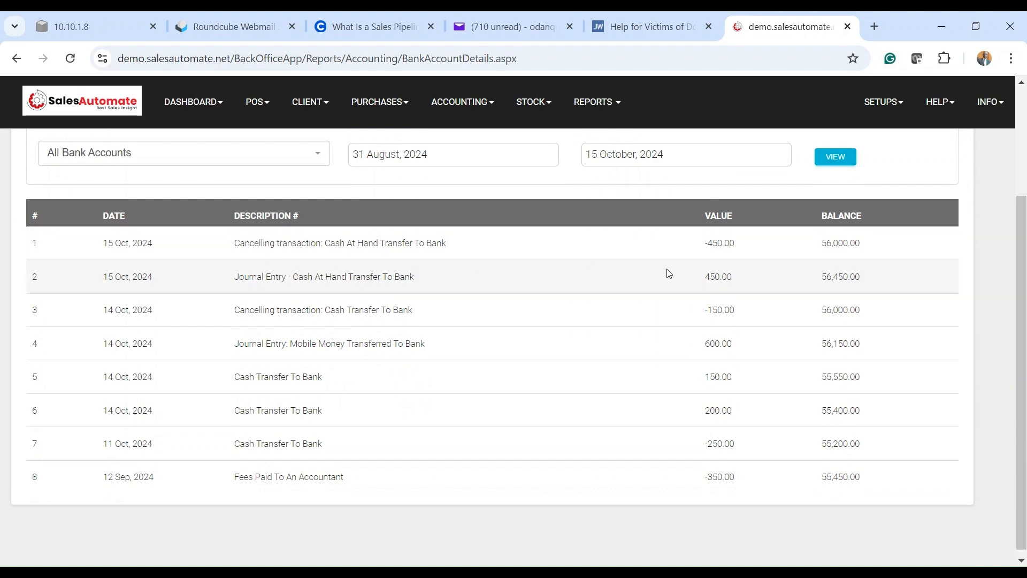
{"action": "left_click_drag", "start_coordinate": [816, 310], "coordinate": [855, 310]}
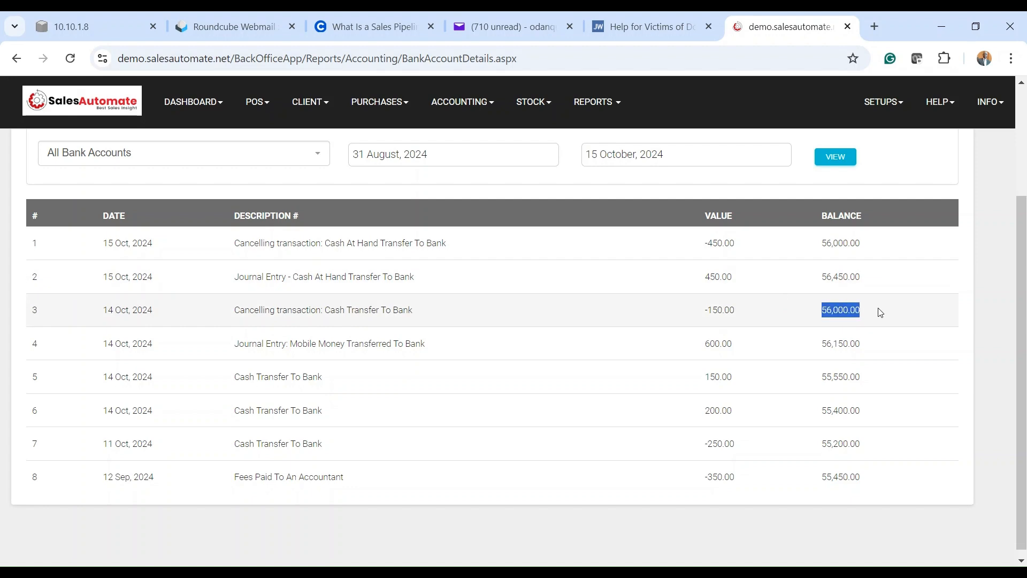
{"action": "left_click_drag", "start_coordinate": [865, 242], "coordinate": [817, 245]}
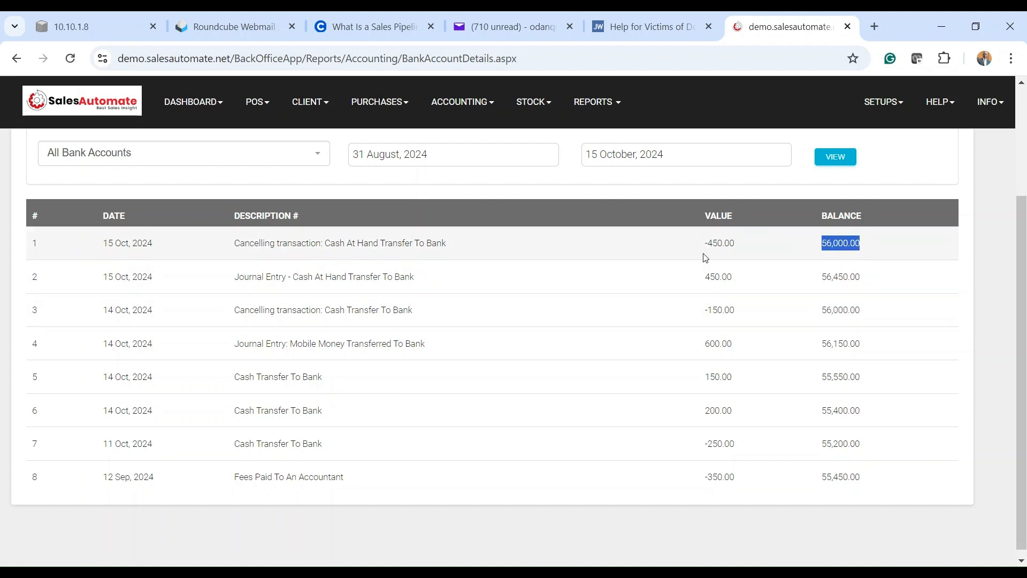
{"action": "scroll", "coordinate": [733, 247], "scroll_direction": "up", "scroll_amount": 3}
{"action": "left_click", "coordinate": [463, 95]}
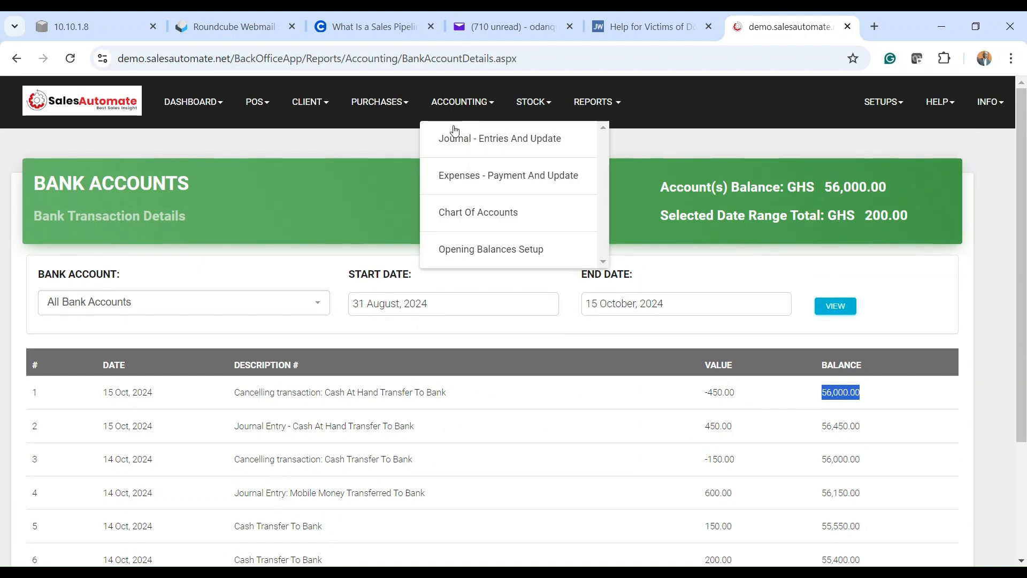
{"action": "left_click", "coordinate": [454, 139]}
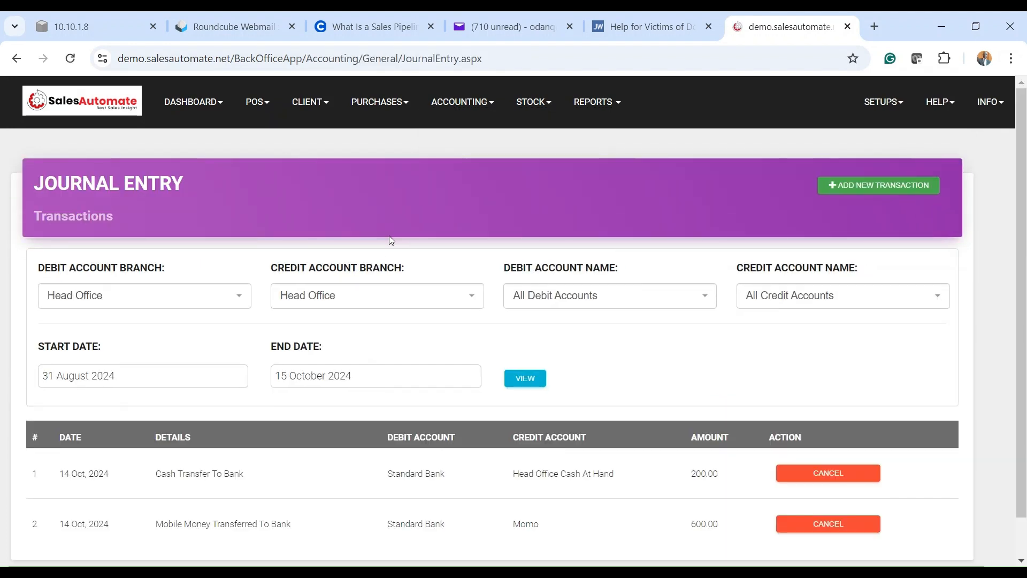
{"action": "left_click", "coordinate": [456, 102]}
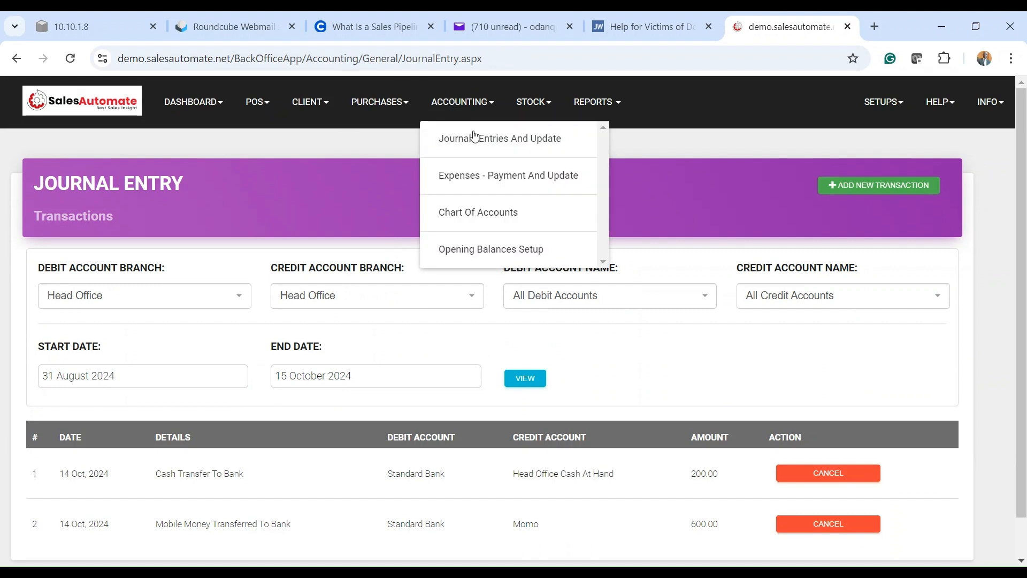
{"action": "left_click", "coordinate": [717, 215]}
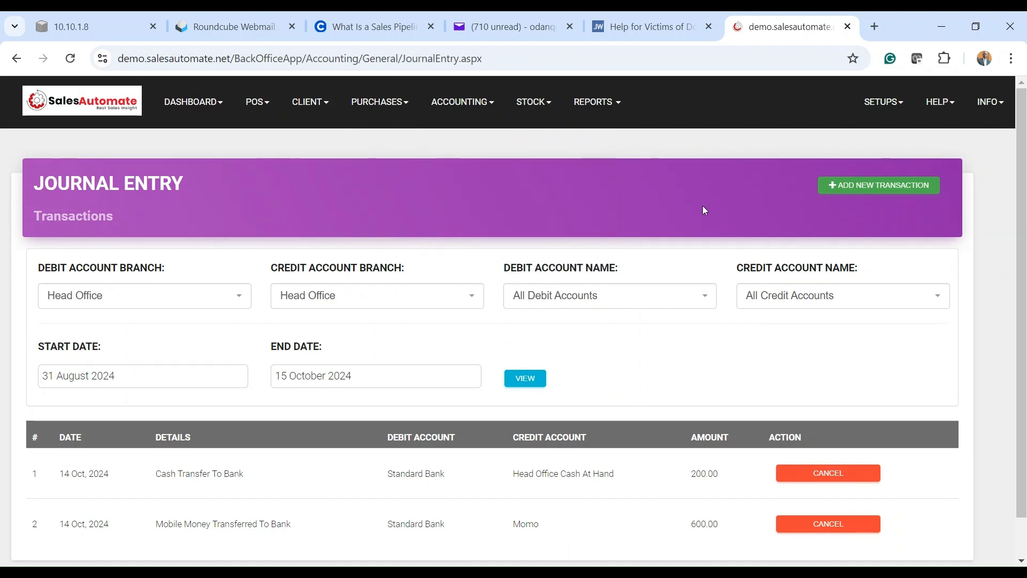
{"action": "scroll", "coordinate": [680, 224], "scroll_direction": "down", "scroll_amount": 1}
{"action": "scroll", "coordinate": [679, 223], "scroll_direction": "up", "scroll_amount": 1}
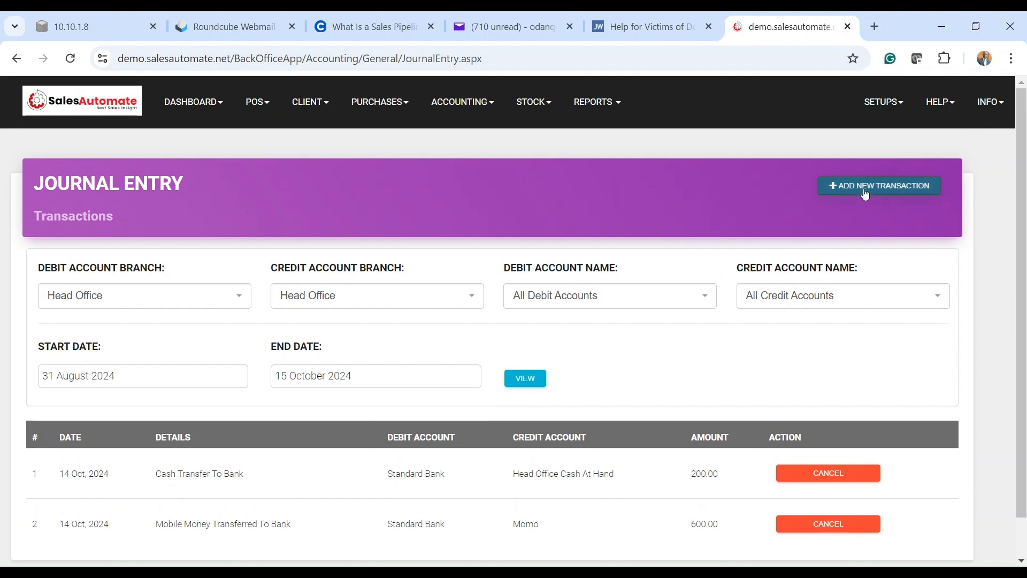
Step: Start a new journal transaction with entry date 15 October 2024
{"action": "left_click", "coordinate": [864, 193]}
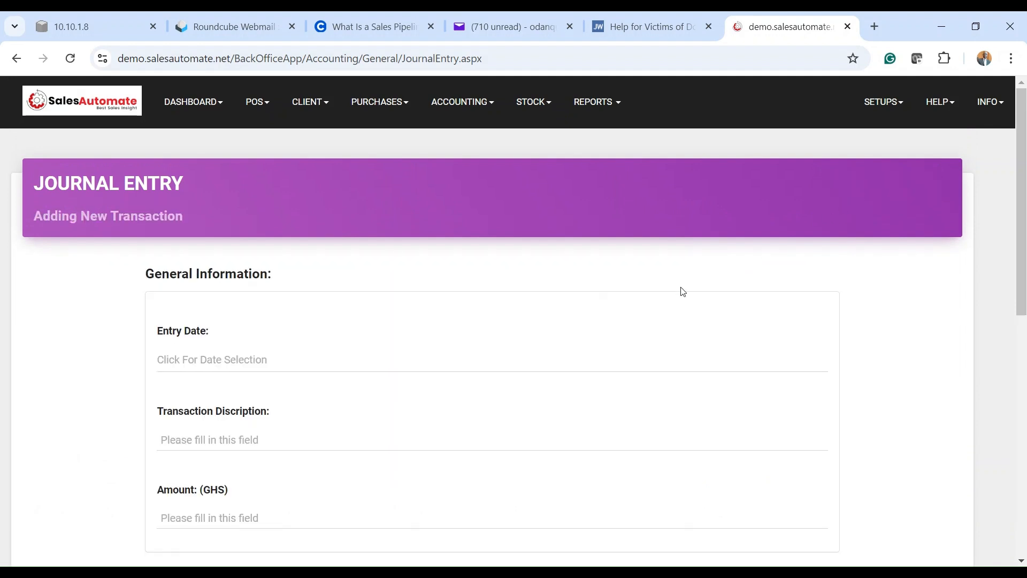
{"action": "scroll", "coordinate": [215, 401], "scroll_direction": "down", "scroll_amount": 3}
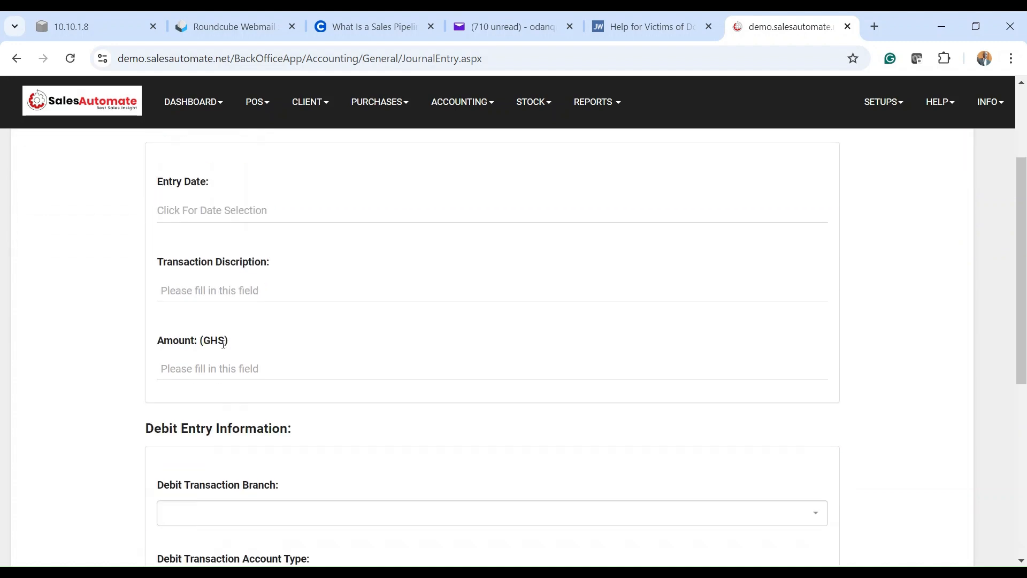
{"action": "left_click", "coordinate": [205, 209]}
{"action": "left_click", "coordinate": [226, 336]}
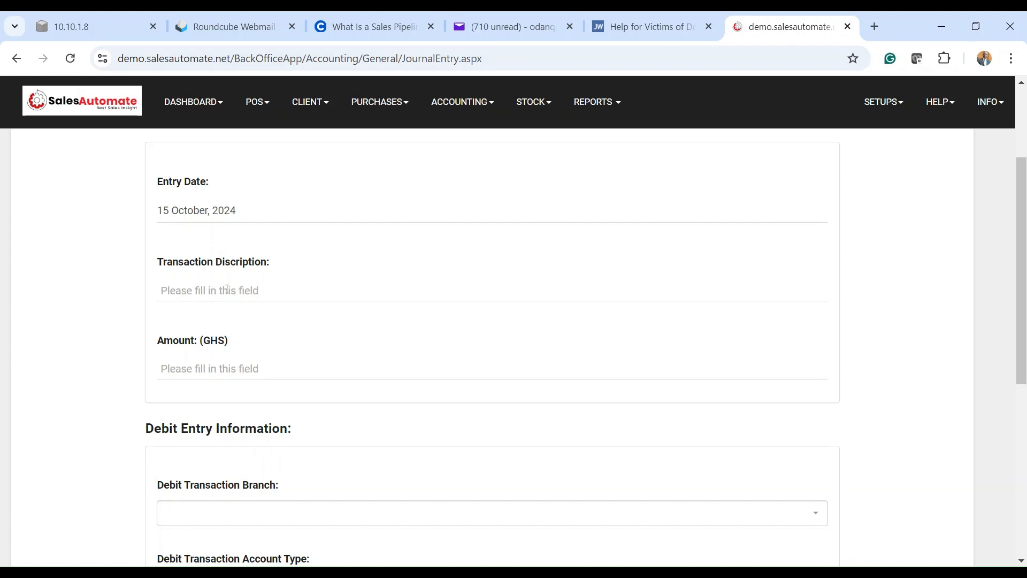
Step: Enter the description 'Cash at hand transfer to bank', correcting the misspelled 'tranfered'
{"action": "left_click", "coordinate": [227, 289]}
{"action": "type", "text": "Cash at hand tranfered to bank"}
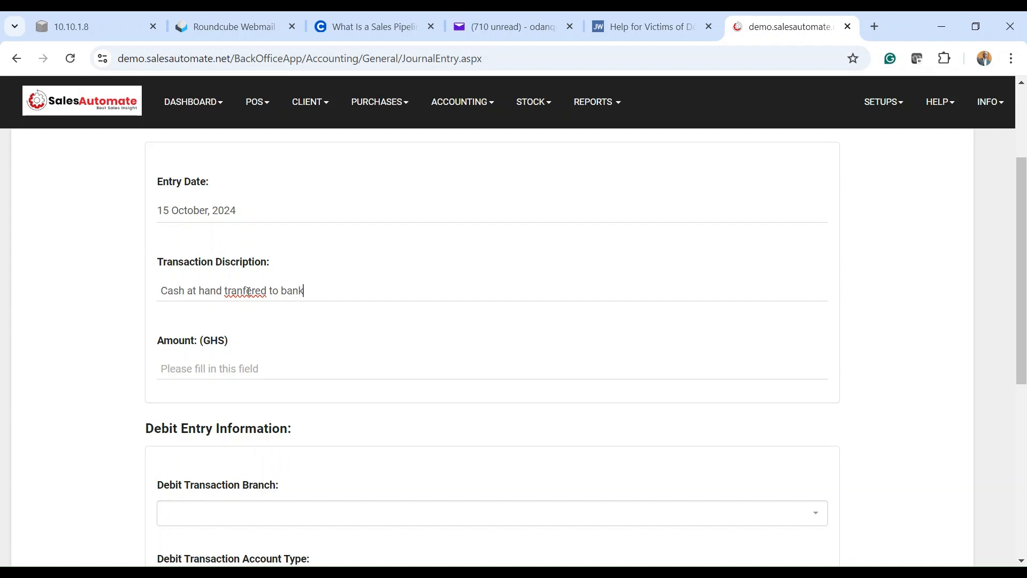
{"action": "double_click", "coordinate": [249, 293]}
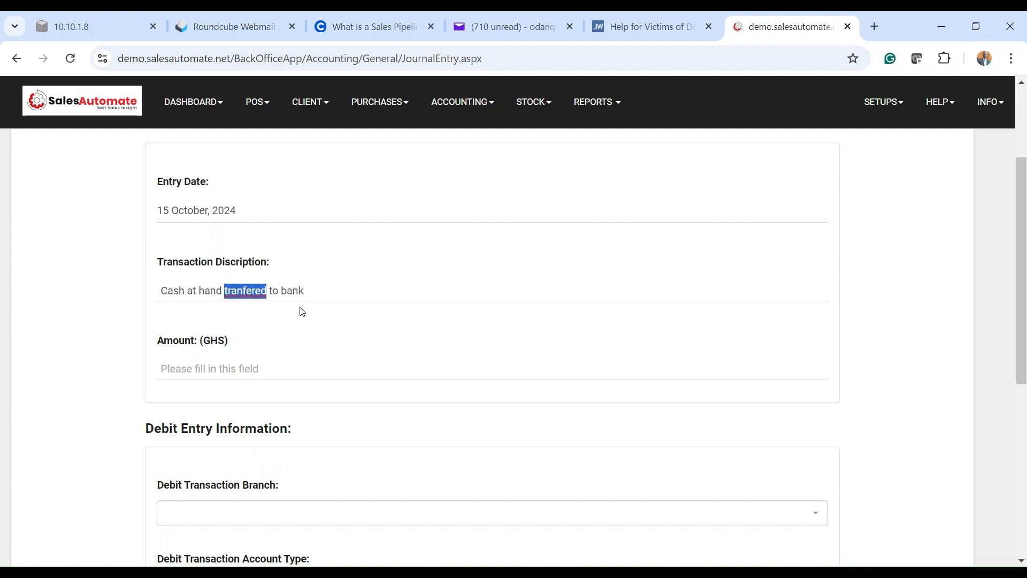
{"action": "left_click", "coordinate": [264, 285]}
{"action": "triple_click", "coordinate": [270, 292]}
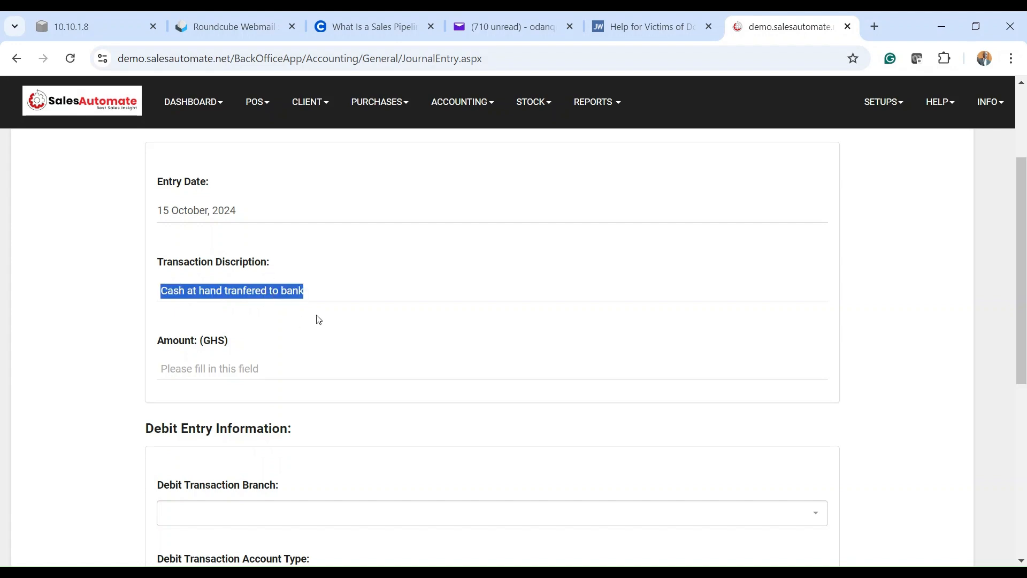
{"action": "left_click", "coordinate": [270, 291]}
{"action": "key", "text": "BackSpace"}
{"action": "key", "text": "BackSpace"}
{"action": "scroll", "coordinate": [315, 288], "scroll_direction": "down", "scroll_amount": 2}
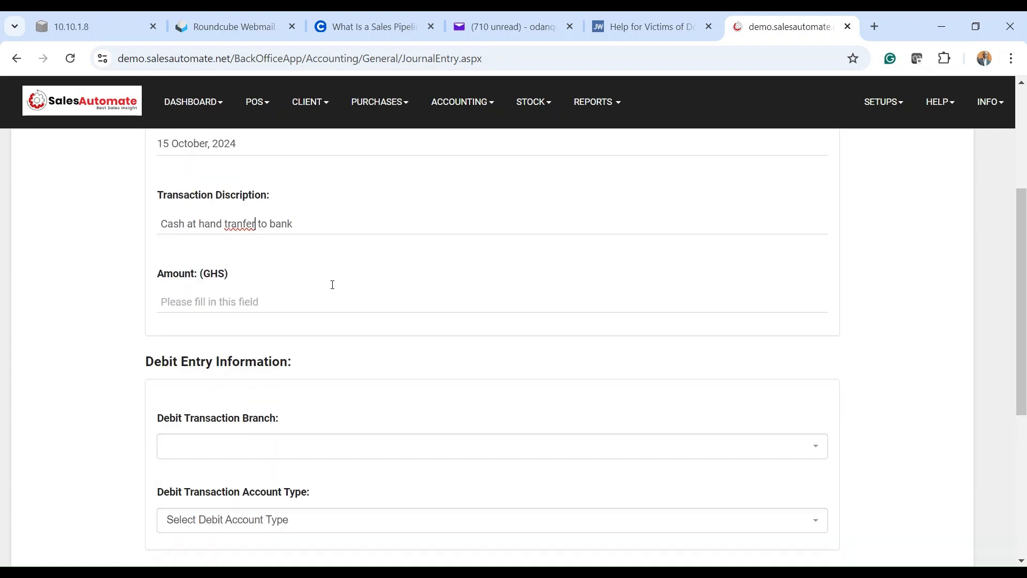
{"action": "double_click", "coordinate": [241, 218]}
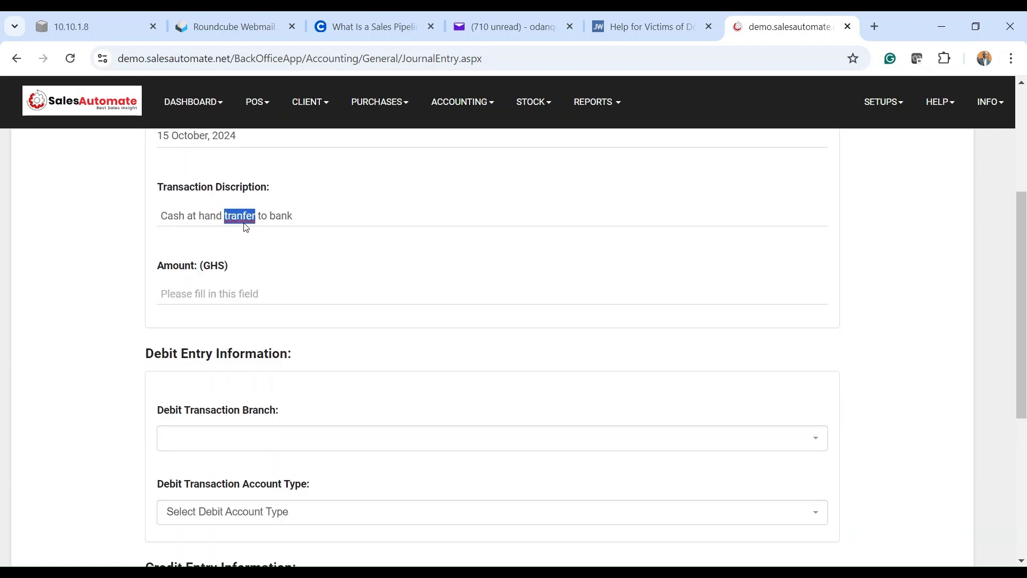
{"action": "type", "text": "transfer"}
Step: Enter 300 as the transaction amount
{"action": "left_click", "coordinate": [254, 290]}
{"action": "type", "text": "300"}
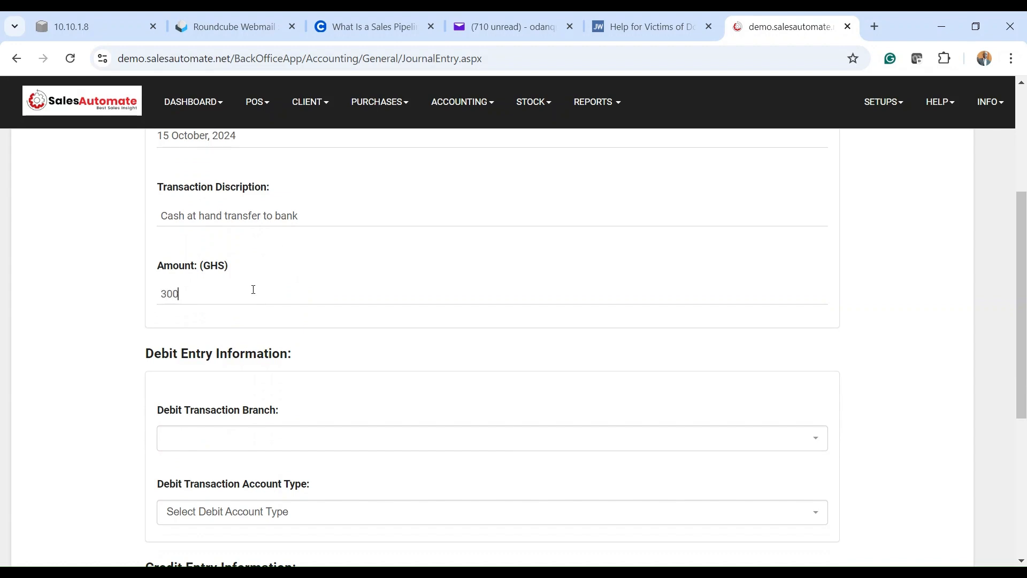
{"action": "scroll", "coordinate": [288, 308], "scroll_direction": "down", "scroll_amount": 4}
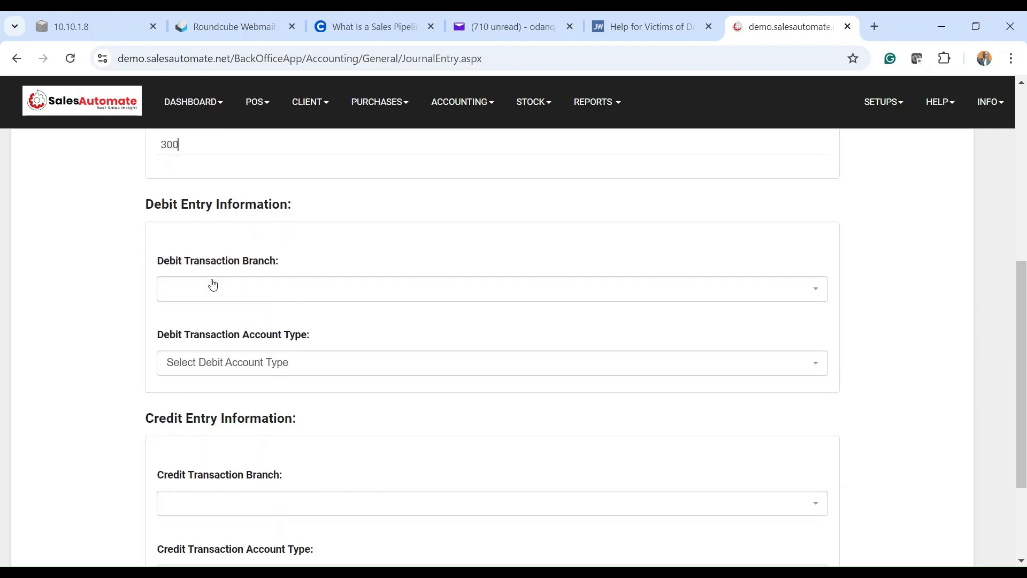
Step: Set the debit side to branch Head Office, type Bank, account Standard Bank
{"action": "left_click", "coordinate": [212, 293]}
{"action": "left_click", "coordinate": [197, 345]}
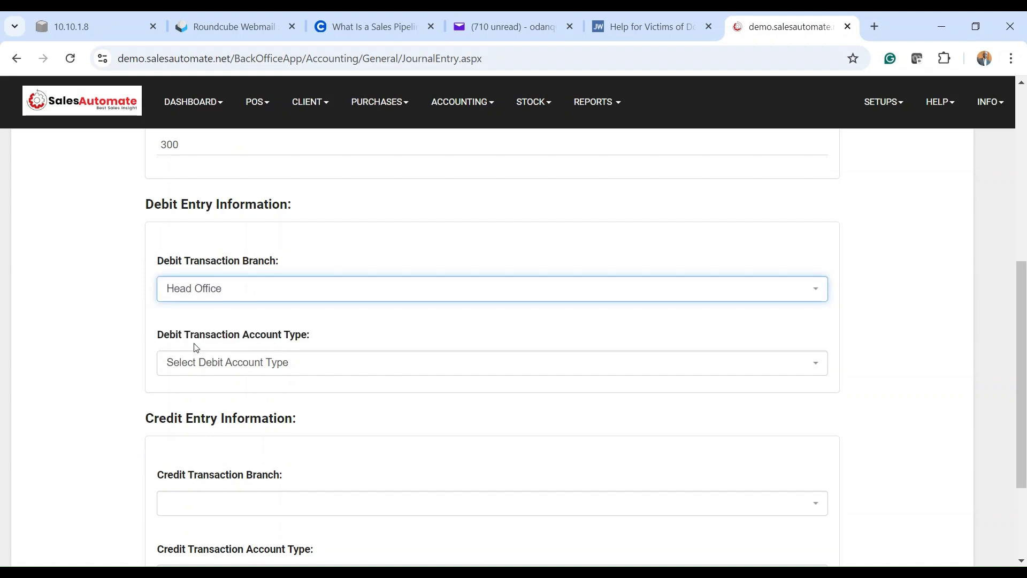
{"action": "left_click", "coordinate": [205, 361]}
{"action": "scroll", "coordinate": [264, 360], "scroll_direction": "down", "scroll_amount": 2}
{"action": "left_click", "coordinate": [225, 364]}
{"action": "scroll", "coordinate": [291, 300], "scroll_direction": "down", "scroll_amount": 2}
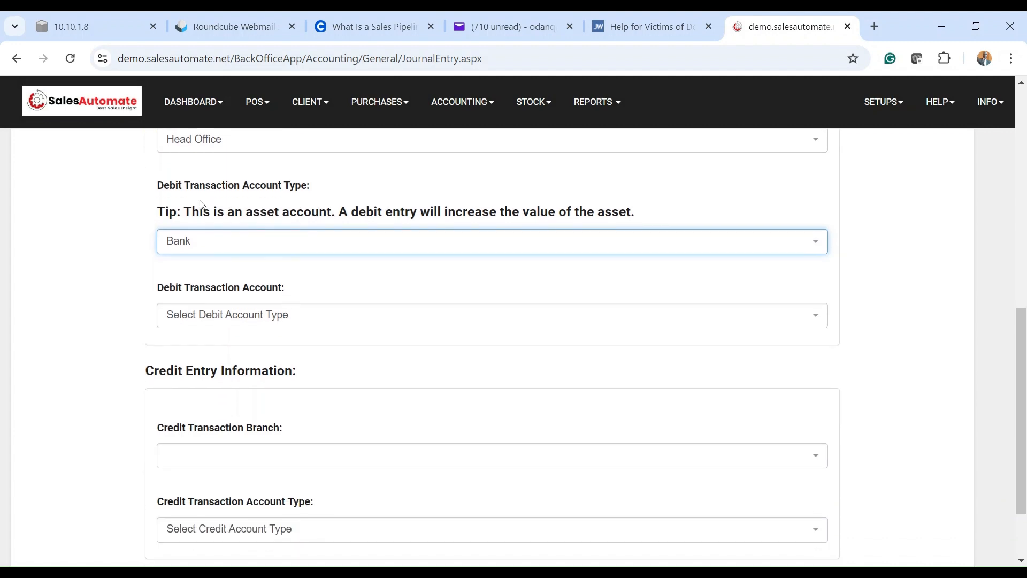
{"action": "left_click", "coordinate": [242, 321]}
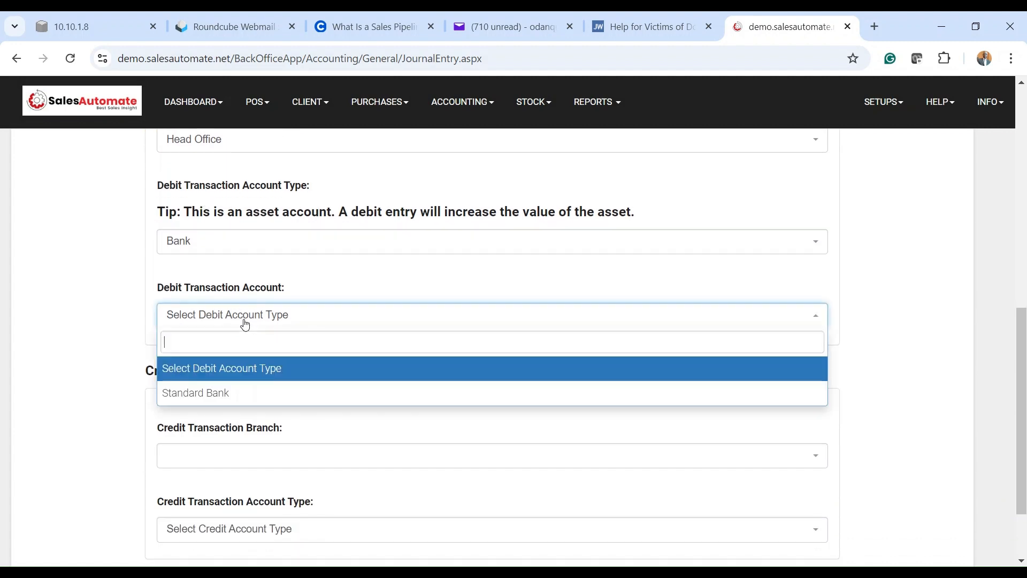
{"action": "left_click", "coordinate": [218, 391]}
{"action": "scroll", "coordinate": [257, 347], "scroll_direction": "down", "scroll_amount": 2}
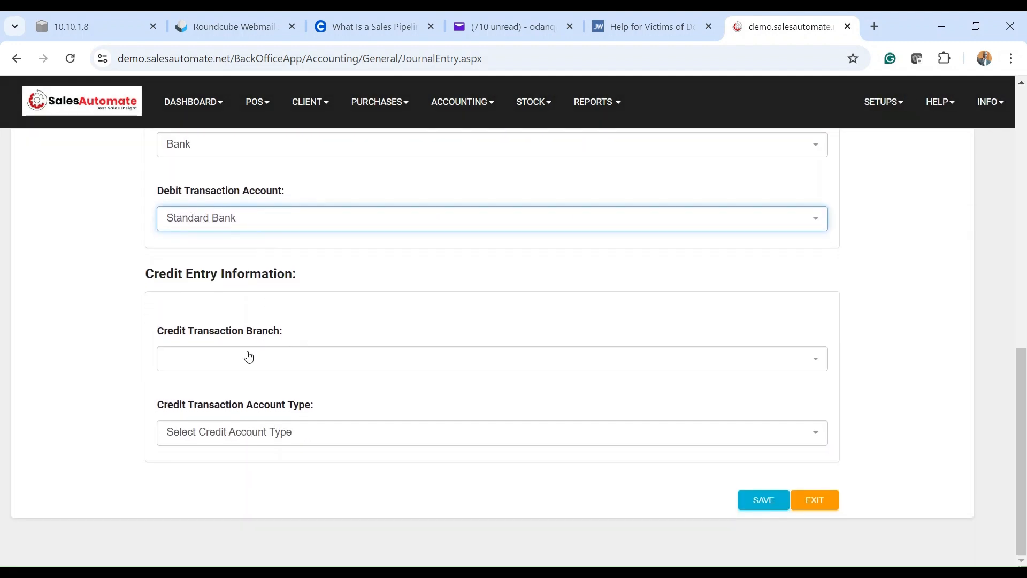
Step: Set the credit side to Head Office, type Cash, account Head Office Cash At Hand, and save
{"action": "left_click", "coordinate": [233, 364]}
{"action": "left_click", "coordinate": [215, 413]}
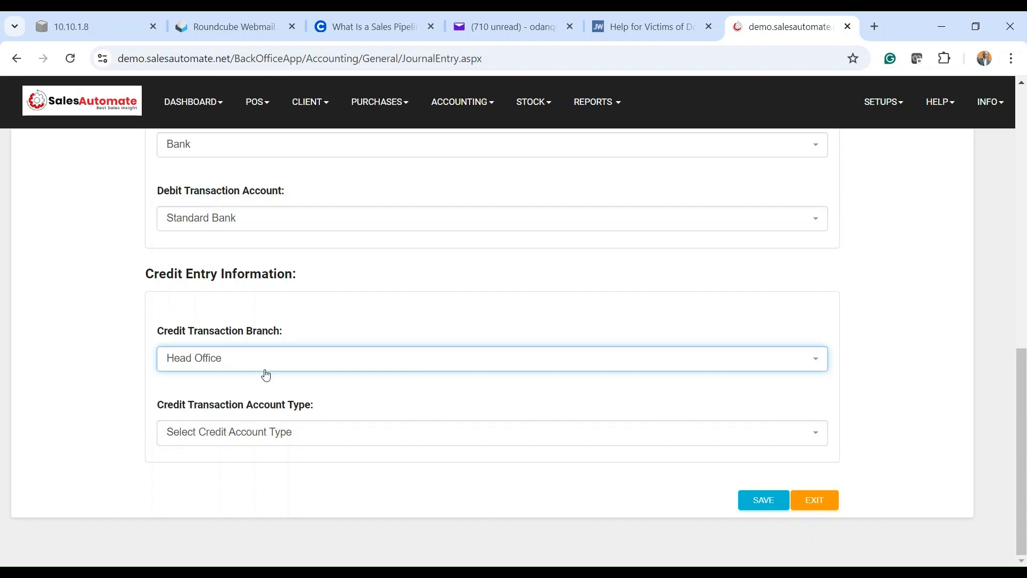
{"action": "left_click", "coordinate": [224, 439]}
{"action": "scroll", "coordinate": [264, 381], "scroll_direction": "down", "scroll_amount": 6}
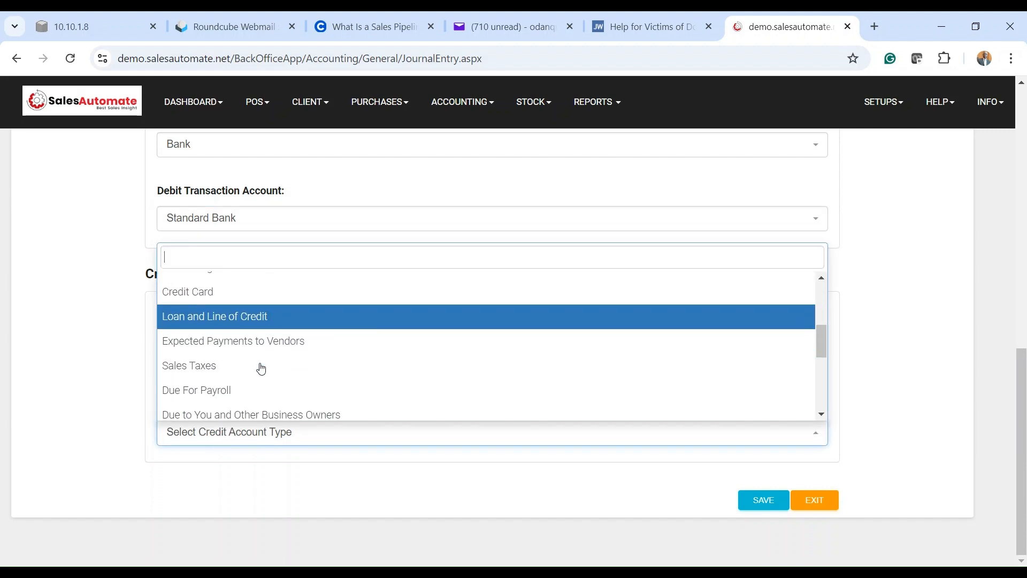
{"action": "scroll", "coordinate": [260, 363], "scroll_direction": "down", "scroll_amount": 3}
{"action": "left_click", "coordinate": [231, 362]}
{"action": "scroll", "coordinate": [264, 445], "scroll_direction": "down", "scroll_amount": 3}
{"action": "left_click", "coordinate": [251, 442]}
{"action": "left_click", "coordinate": [216, 508]}
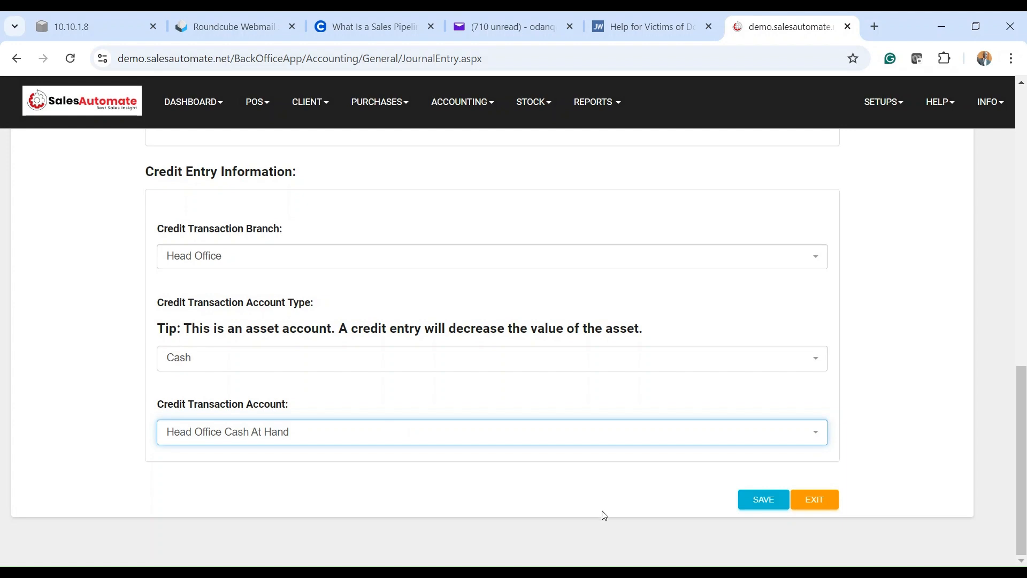
{"action": "left_click", "coordinate": [760, 499]}
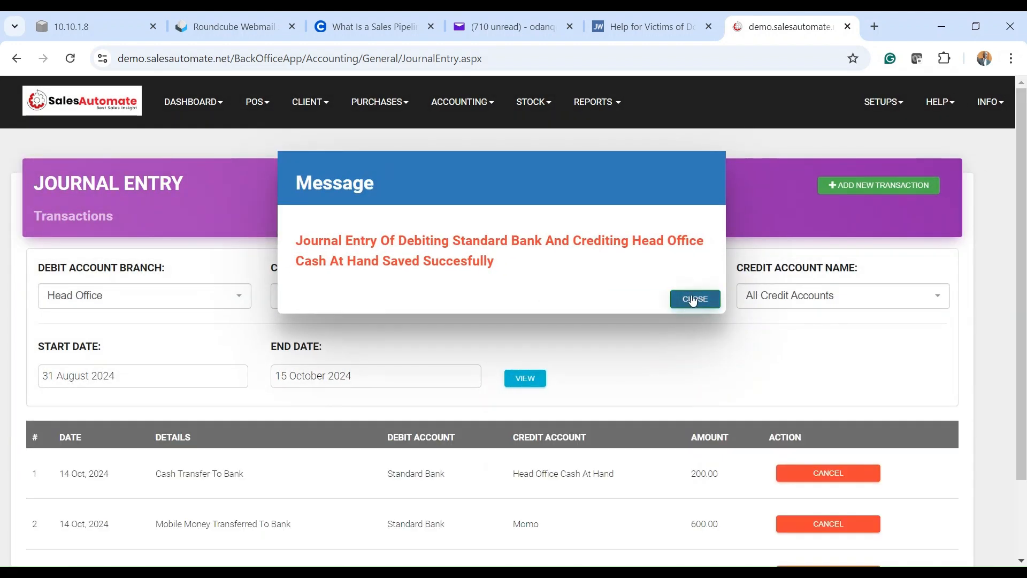
Step: Close the success message and check the new 15 Oct 2024 300.00 transfer row
{"action": "left_click", "coordinate": [693, 298]}
{"action": "scroll", "coordinate": [664, 355], "scroll_direction": "down", "scroll_amount": 3}
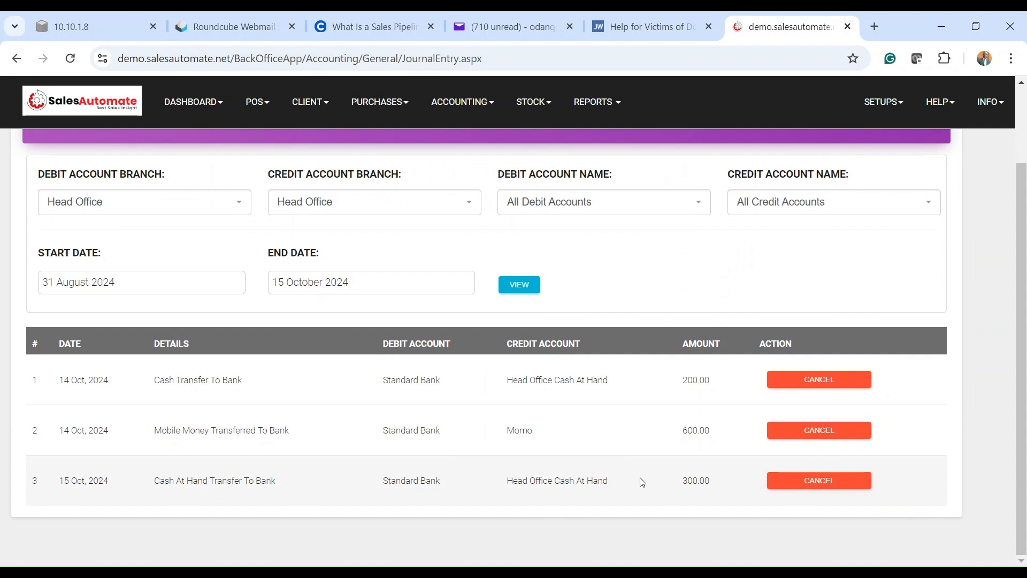
{"action": "scroll", "coordinate": [671, 448], "scroll_direction": "up", "scroll_amount": 3}
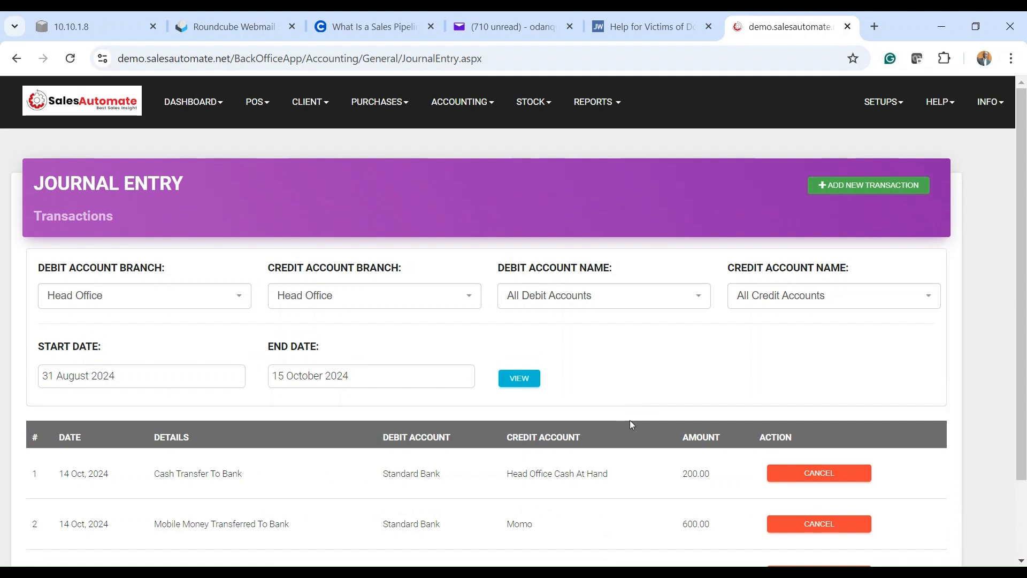
Step: Open Cash Account Details to see the -300.00 transfer lowering the balance to 1,771.29
{"action": "left_click", "coordinate": [599, 102]}
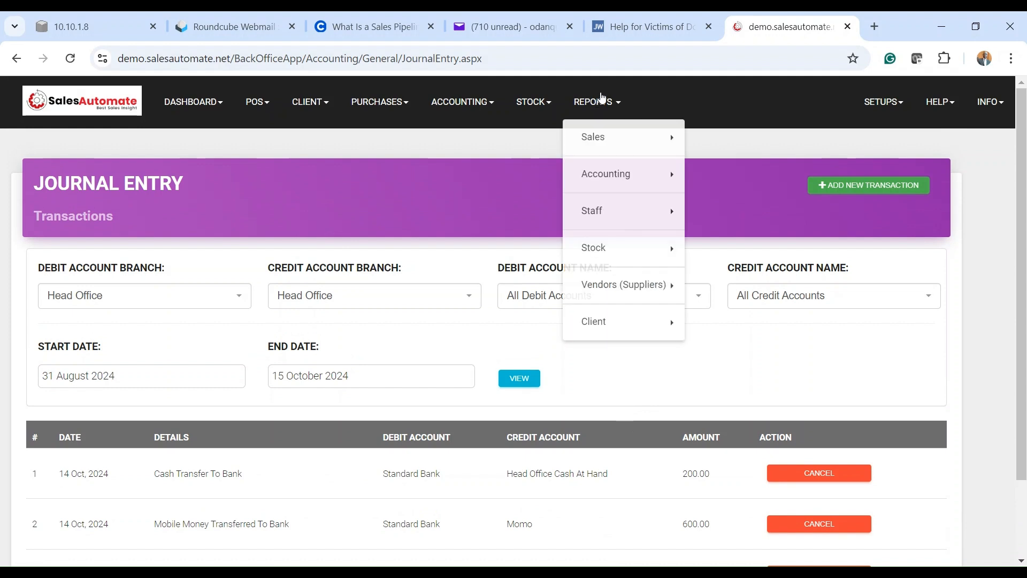
{"action": "left_click", "coordinate": [626, 177]}
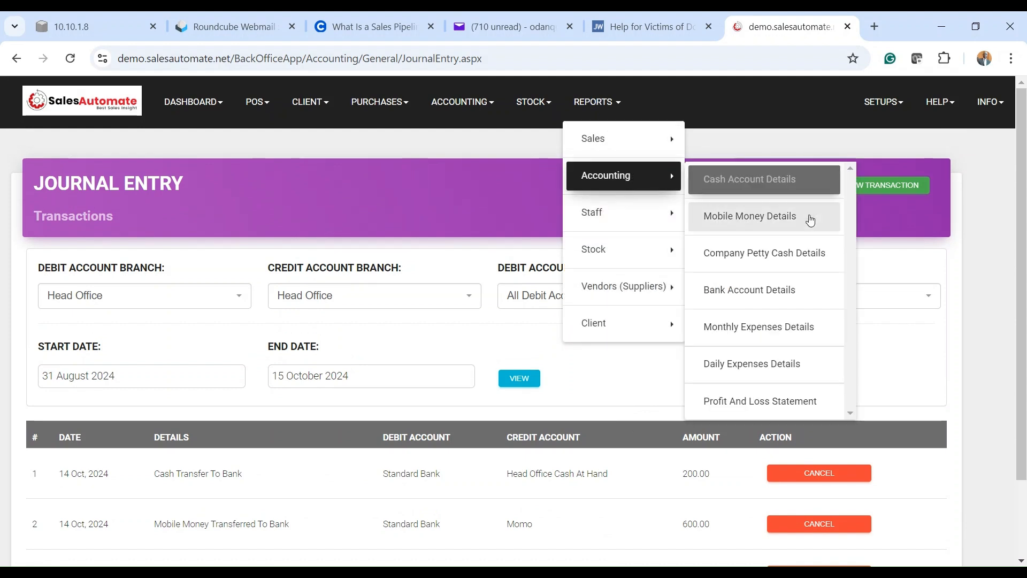
{"action": "left_click", "coordinate": [768, 189]}
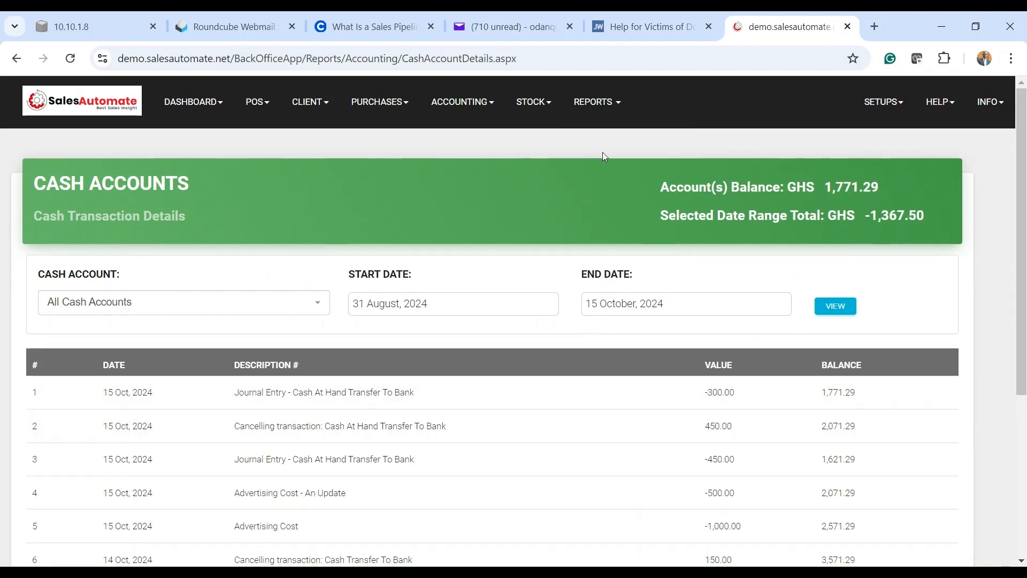
Step: Open the Bank Account Details report from the accounting reports
{"action": "left_click", "coordinate": [596, 109]}
{"action": "mouse_move", "coordinate": [620, 184]}
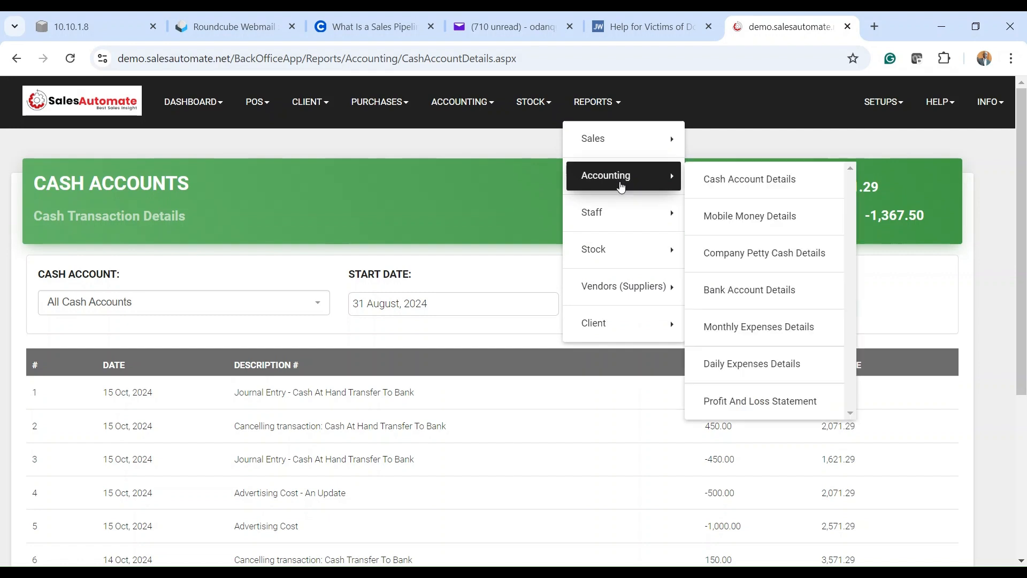
{"action": "left_click", "coordinate": [797, 295]}
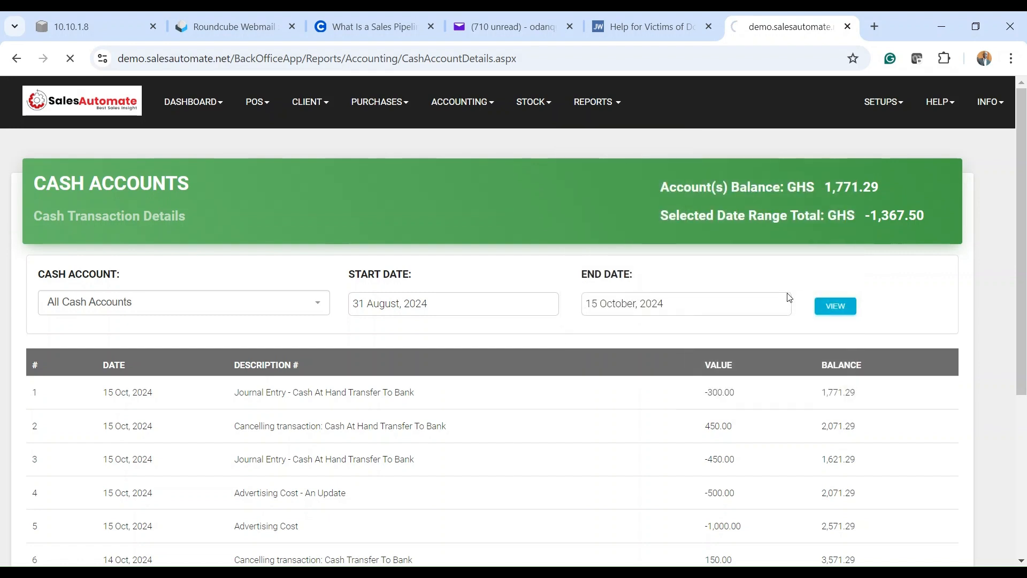